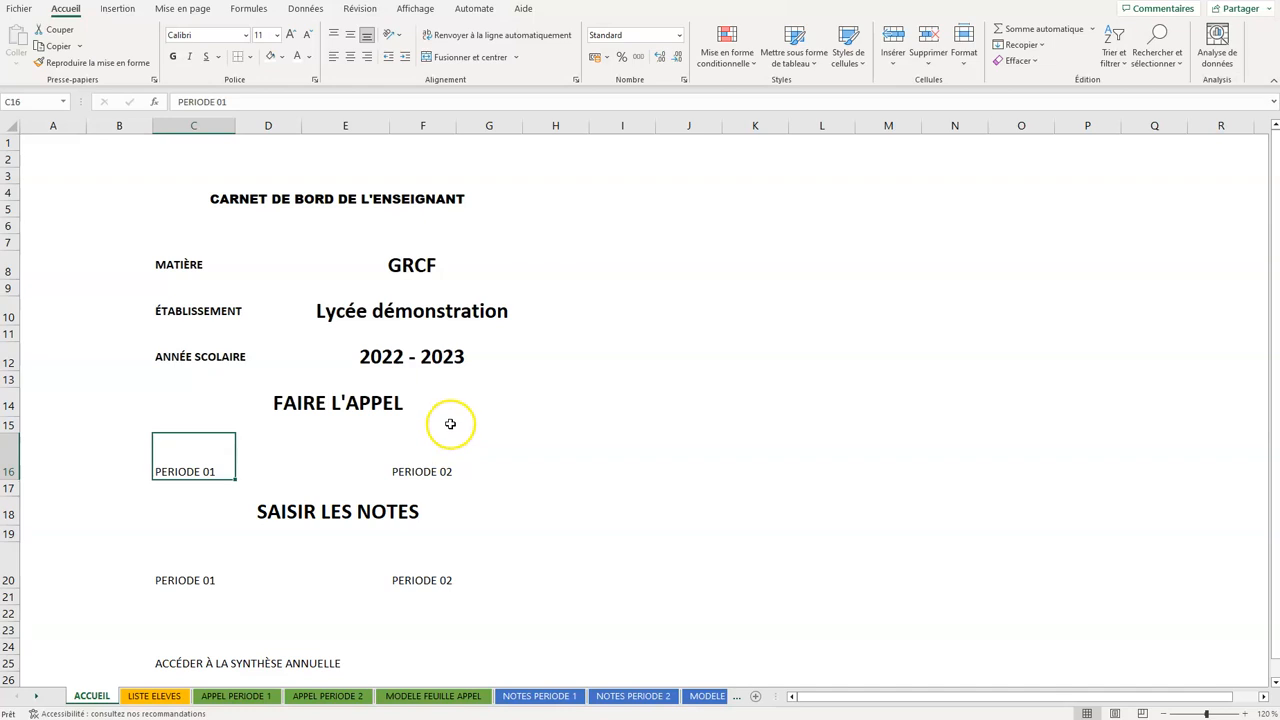
Merge C16:D16 on the ACCUEIL sheet and center the PERIODE 01 label horizontally and vertically.
drag(202, 457, 263, 455)
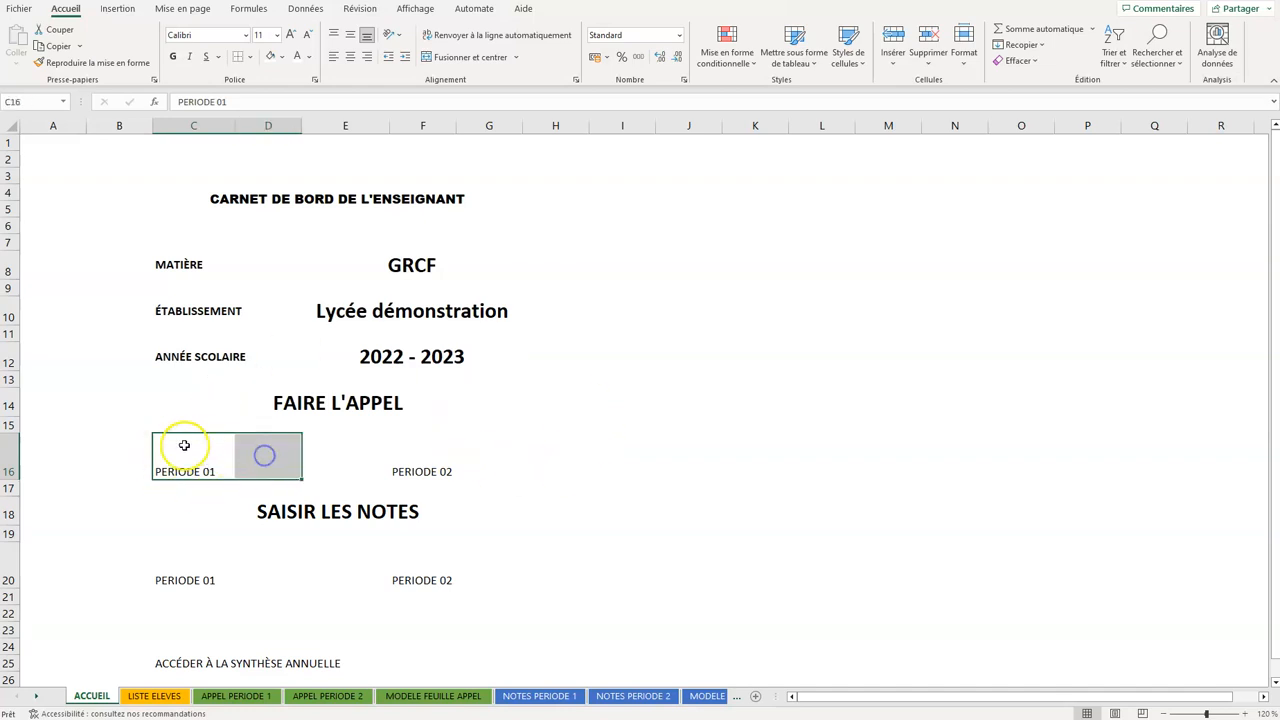
click(182, 508)
click(184, 460)
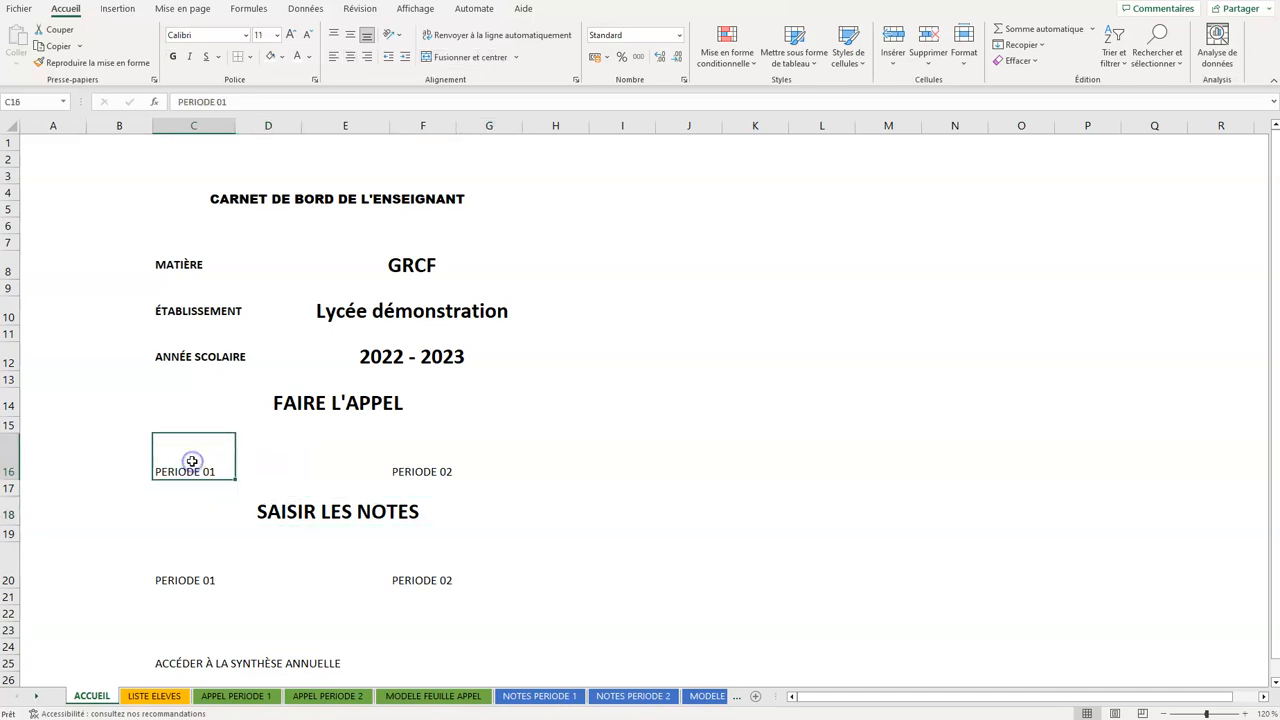
drag(194, 458, 254, 461)
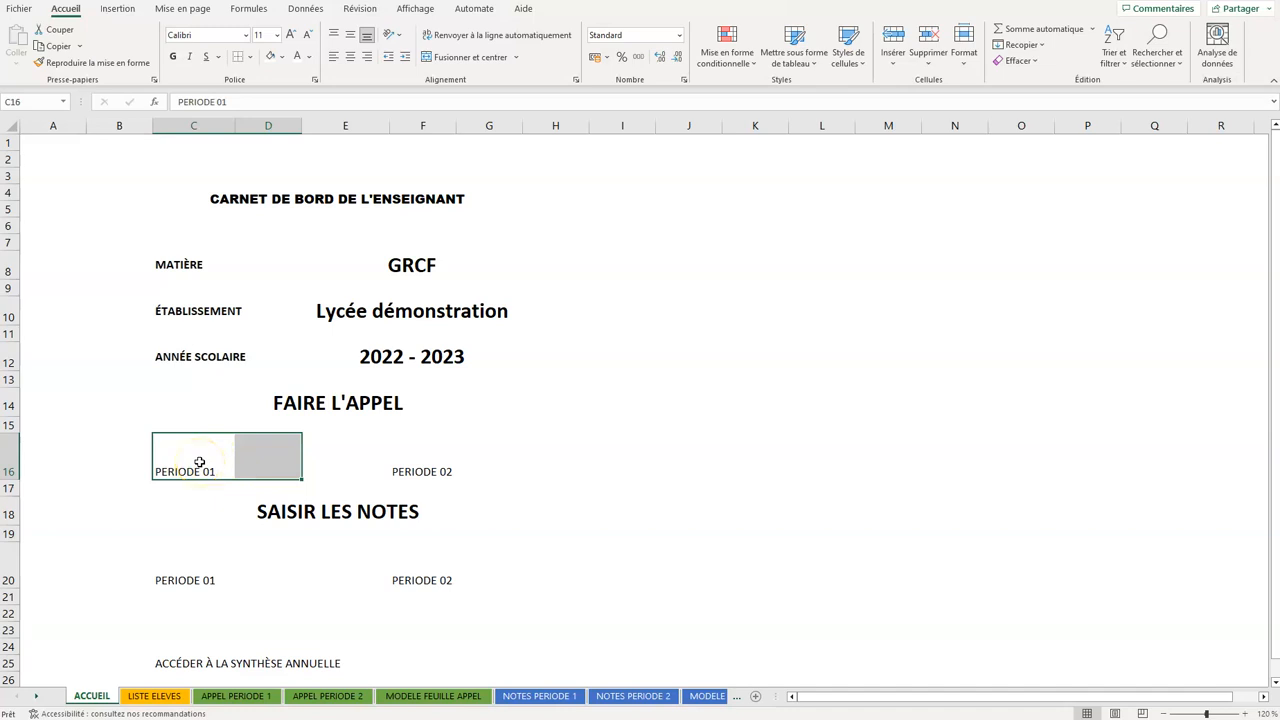
click(466, 57)
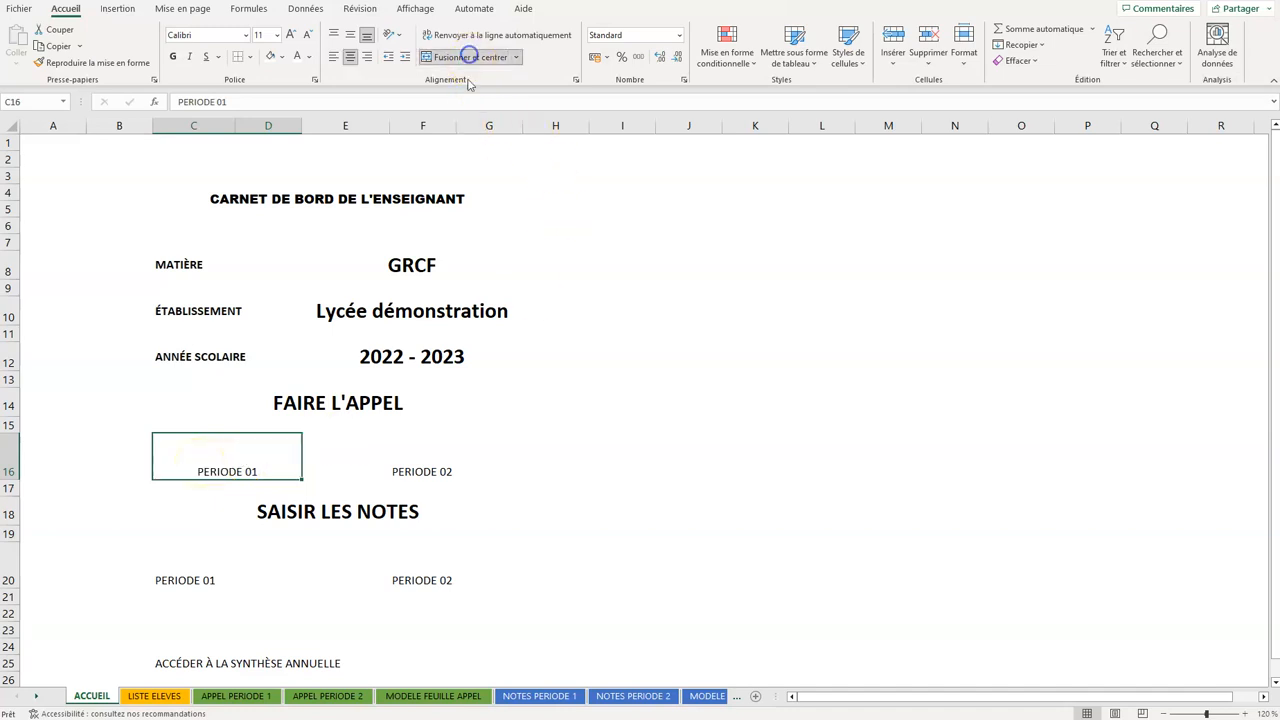
click(352, 36)
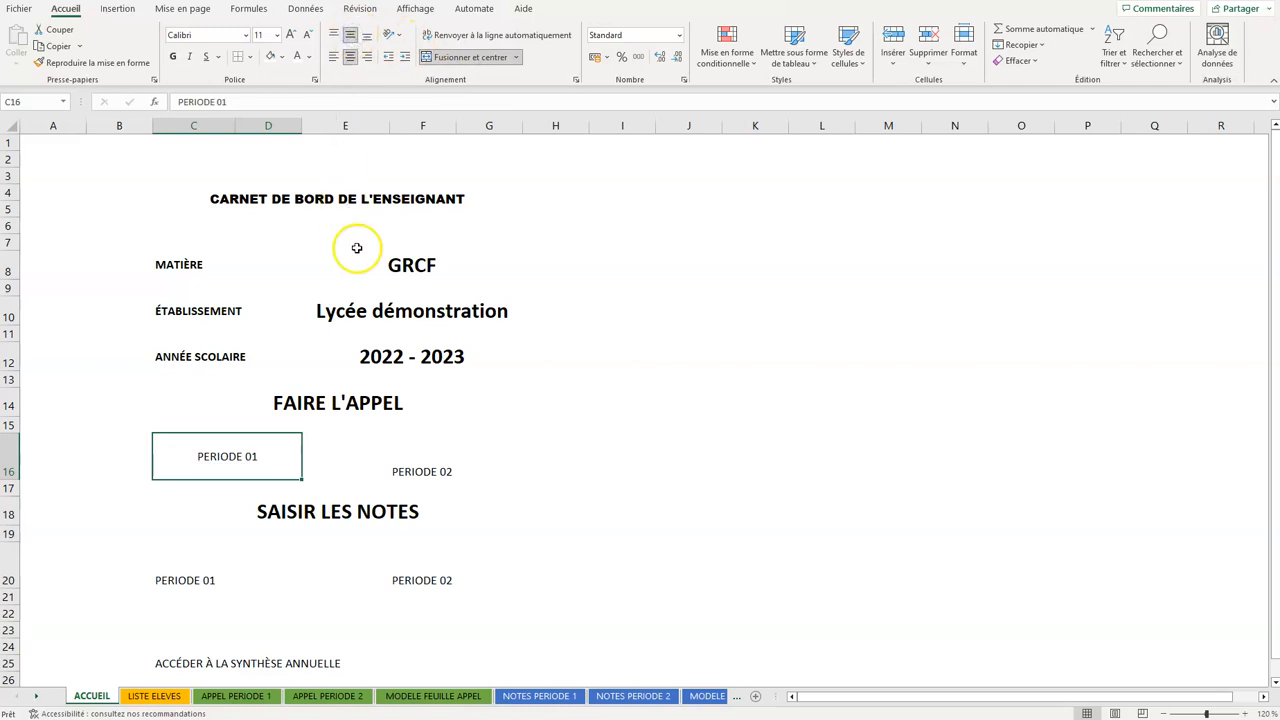
click(247, 454)
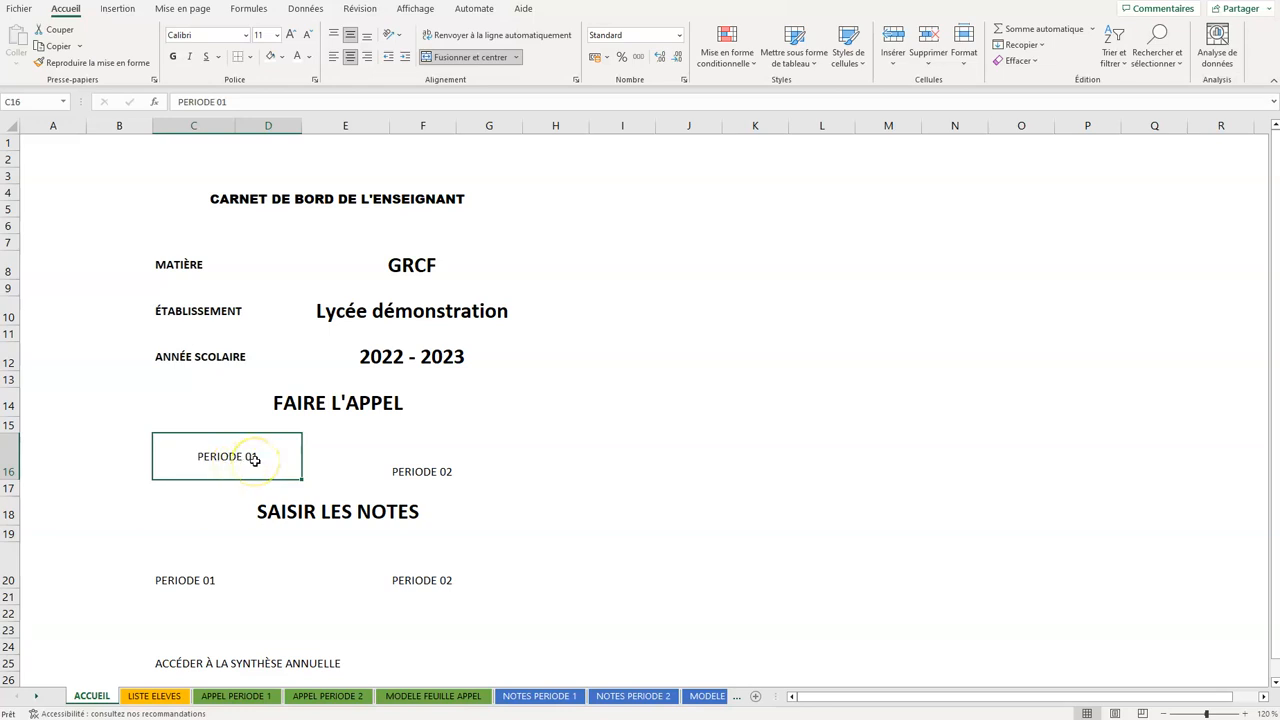
Center the PERIODE 02 label under FAIRE L'APPEL horizontally and vertically across the merged cells F16:G16.
drag(420, 457, 499, 457)
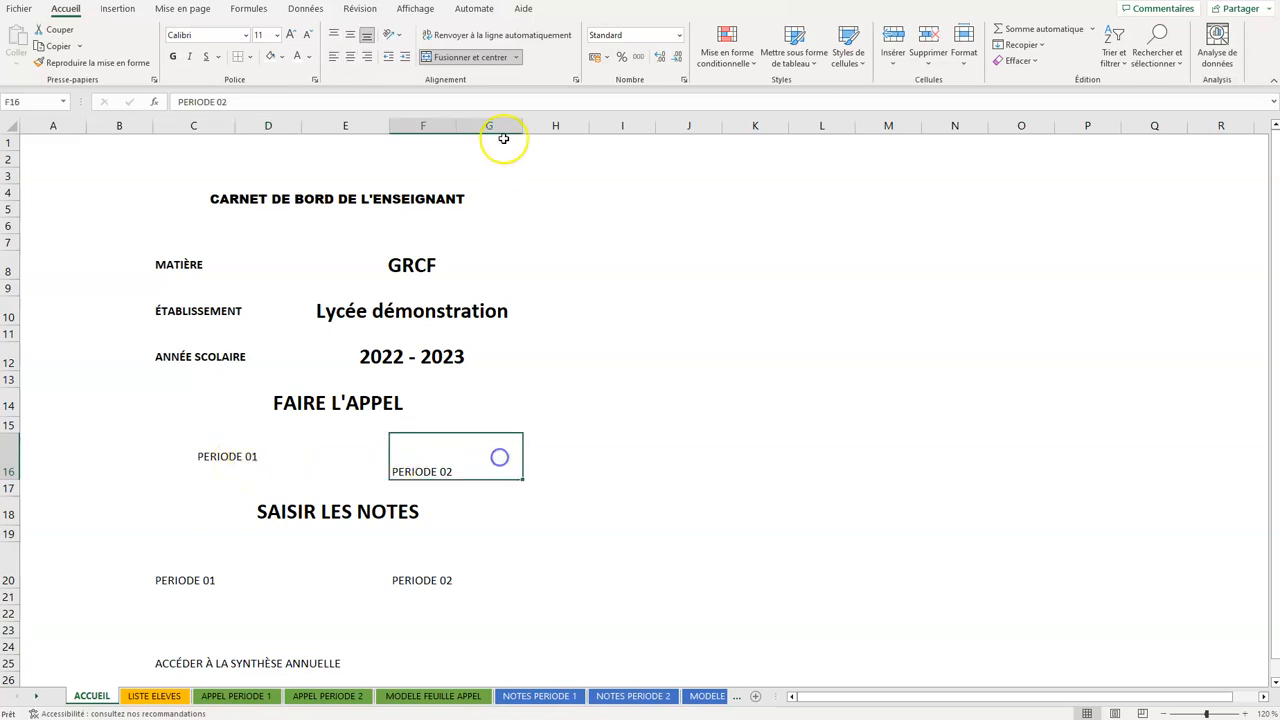
click(447, 57)
click(365, 35)
click(352, 34)
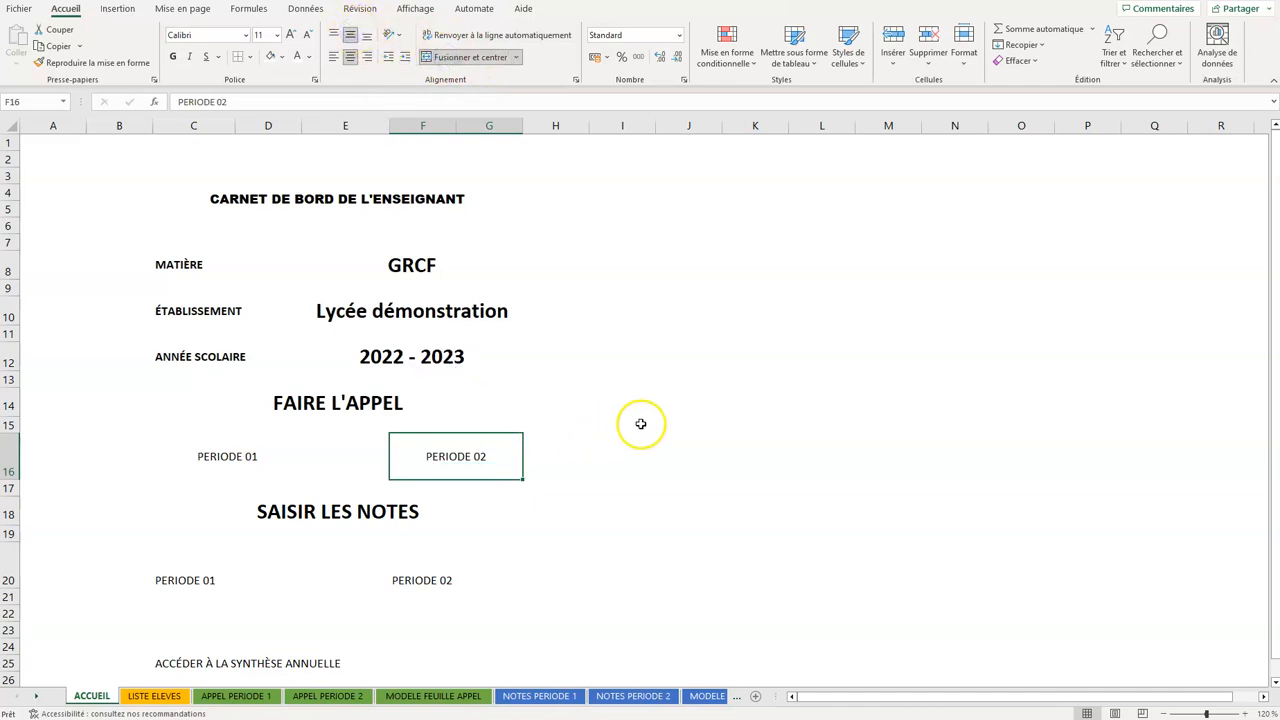
Center the PERIODE 01 and PERIODE 02 labels under SAISIR LES NOTES horizontally and vertically in their merged cells.
click(170, 575)
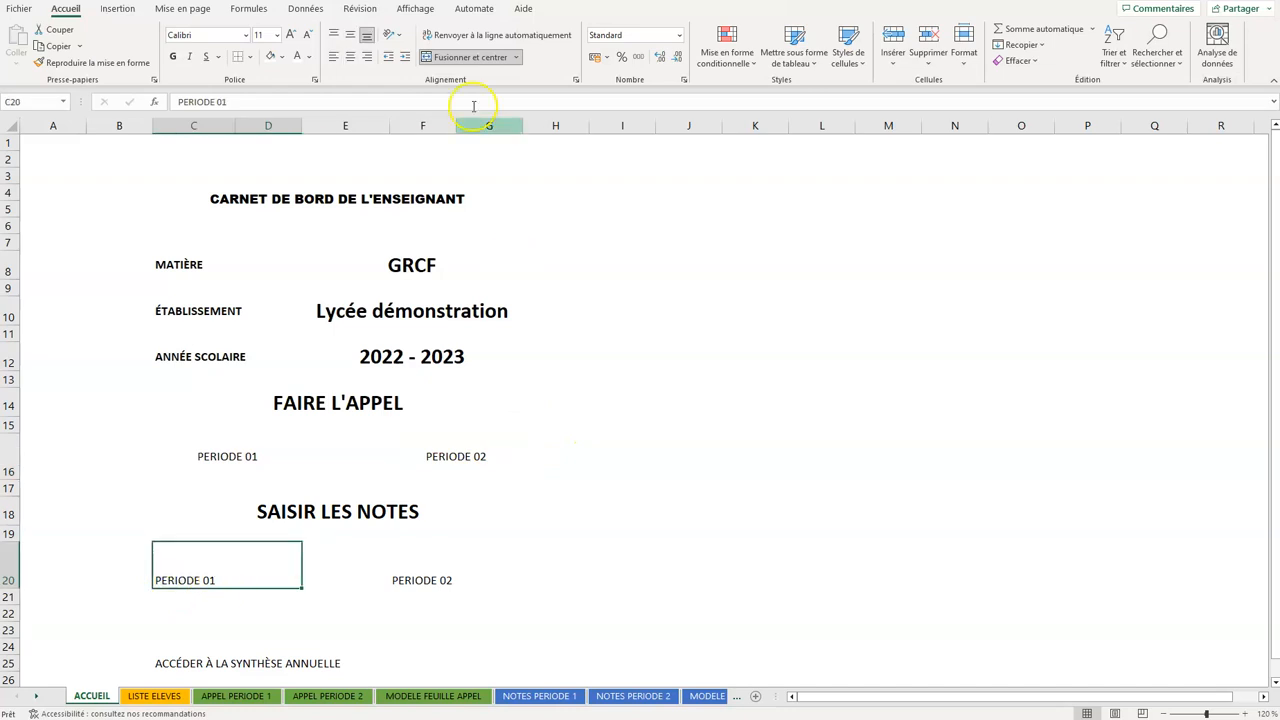
click(352, 34)
click(350, 57)
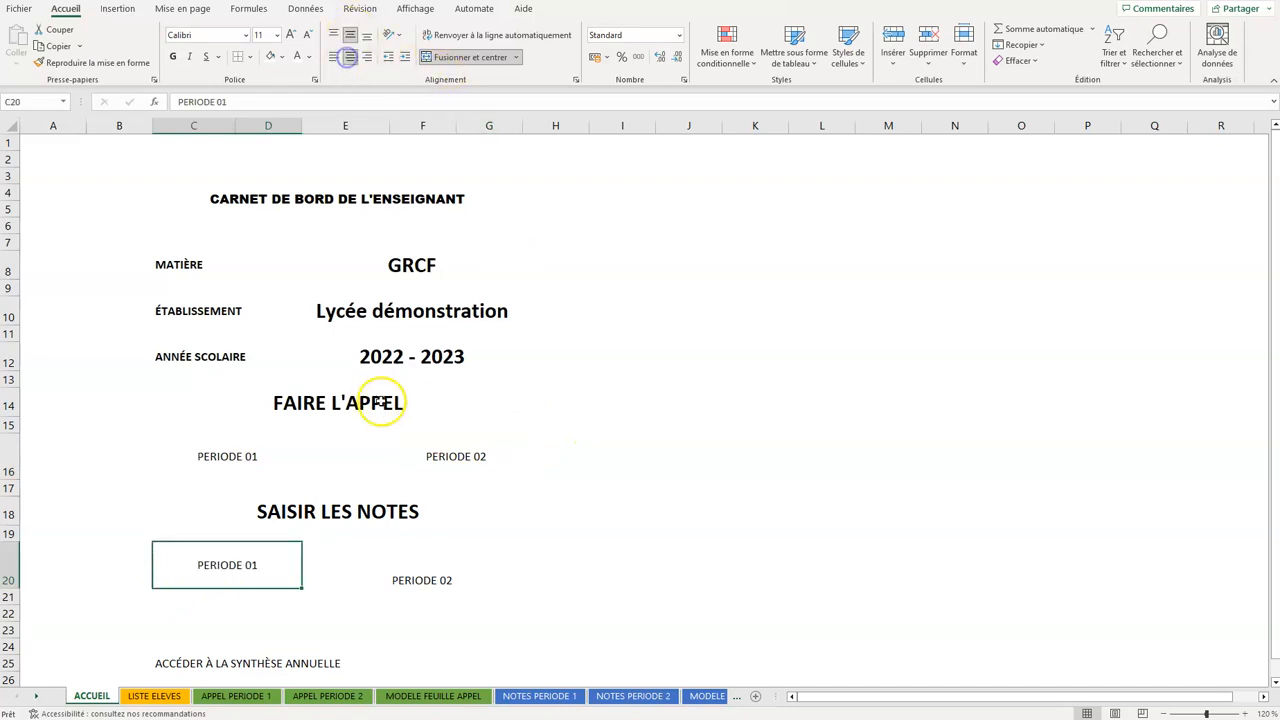
click(428, 570)
click(349, 36)
click(350, 57)
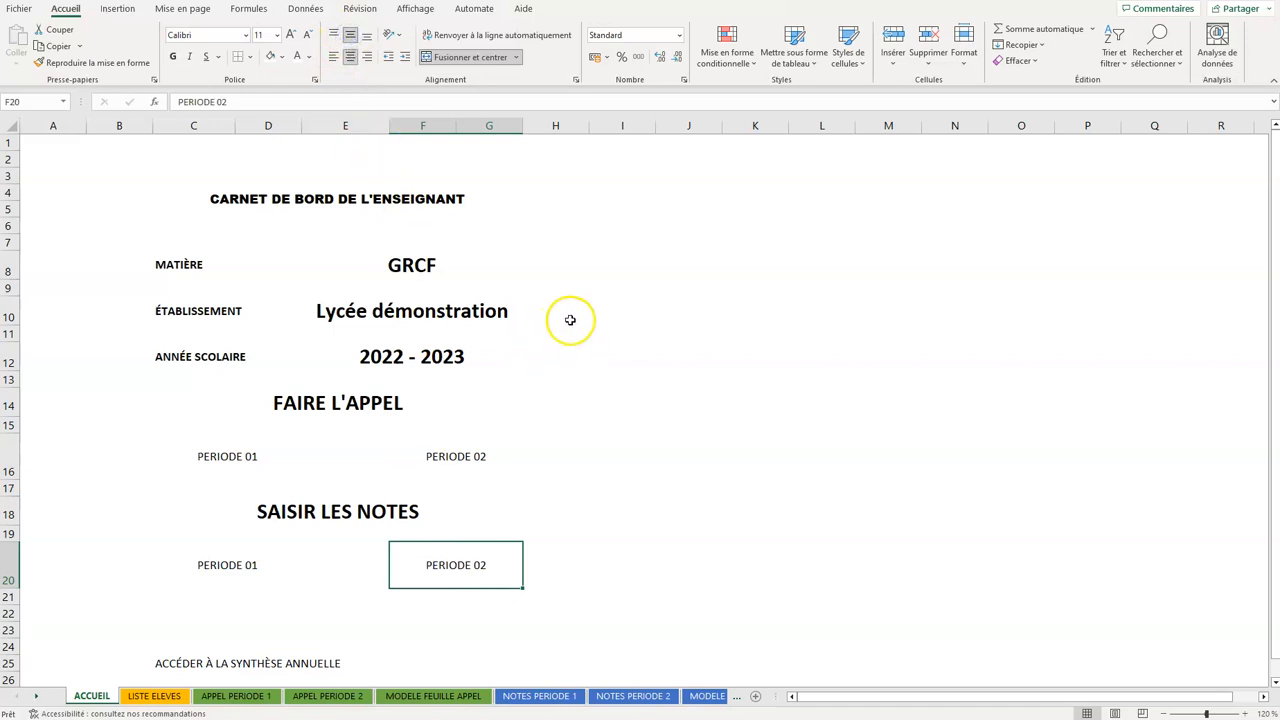
Center the ACCÉDER À LA SYNTHÈSE ANNUELLE text horizontally and vertically in its merged cell C23:G25.
scroll(630, 300, down, 2)
click(241, 555)
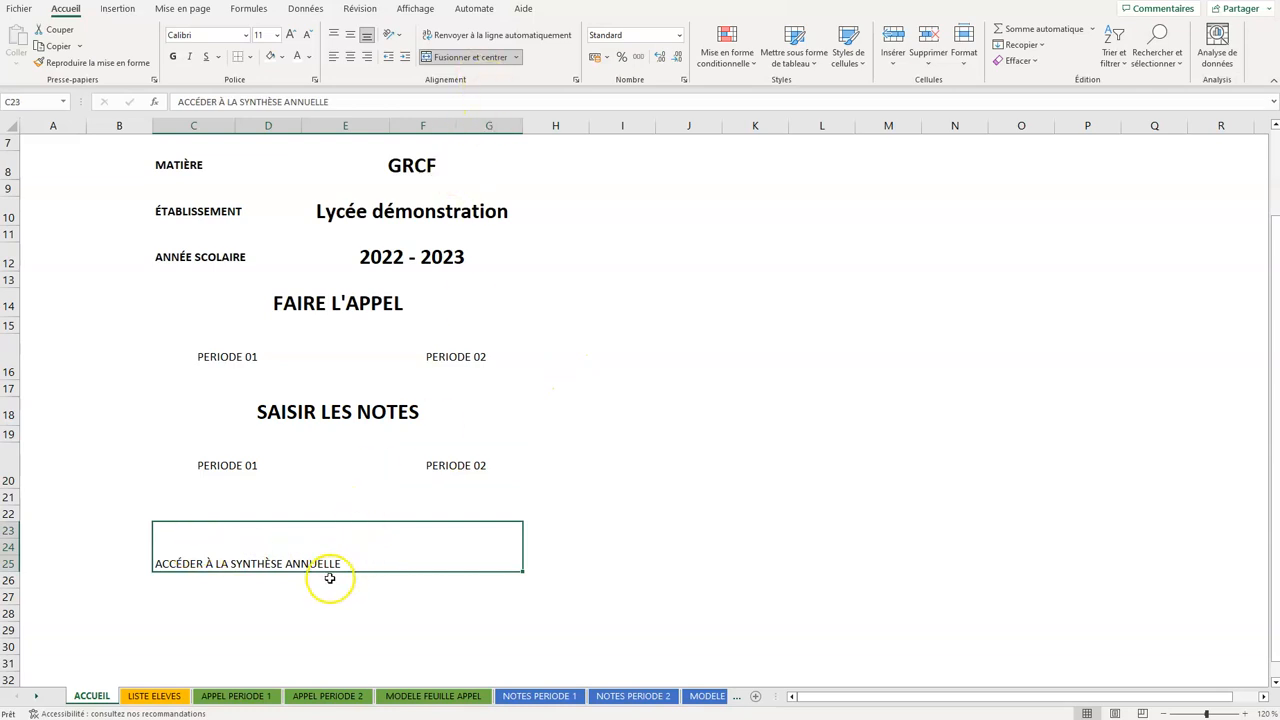
click(353, 37)
click(350, 56)
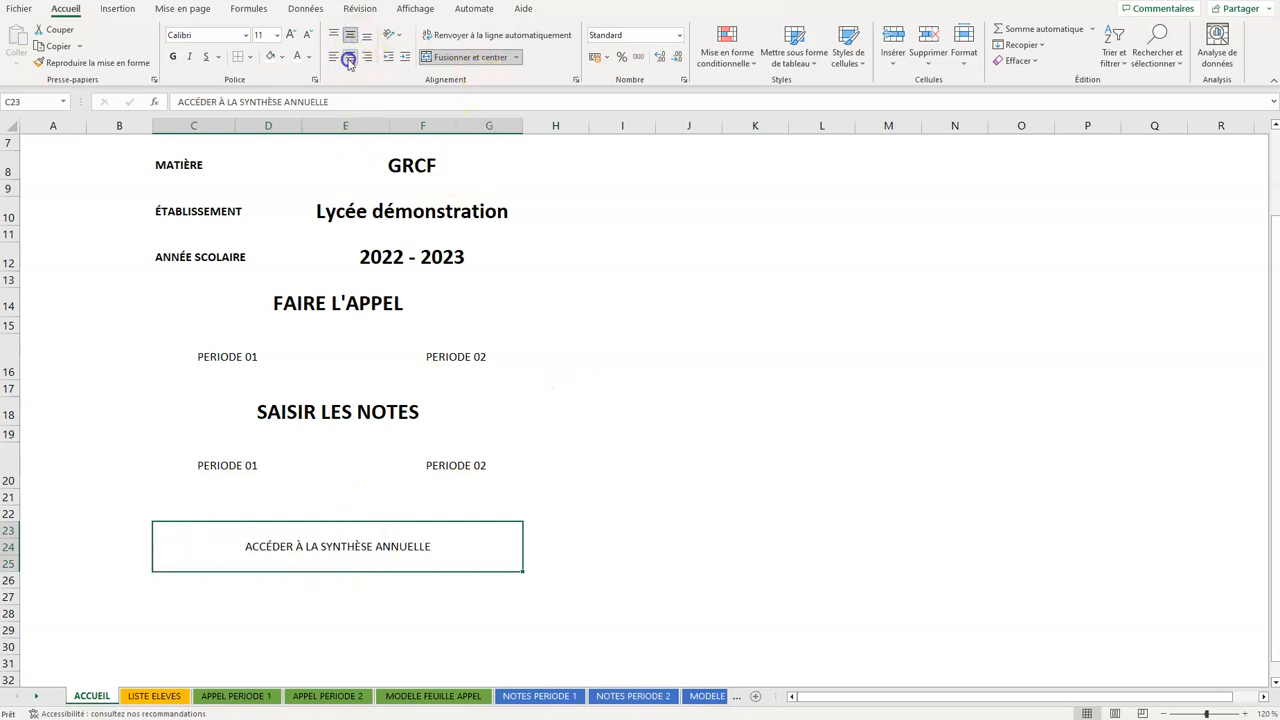
click(624, 421)
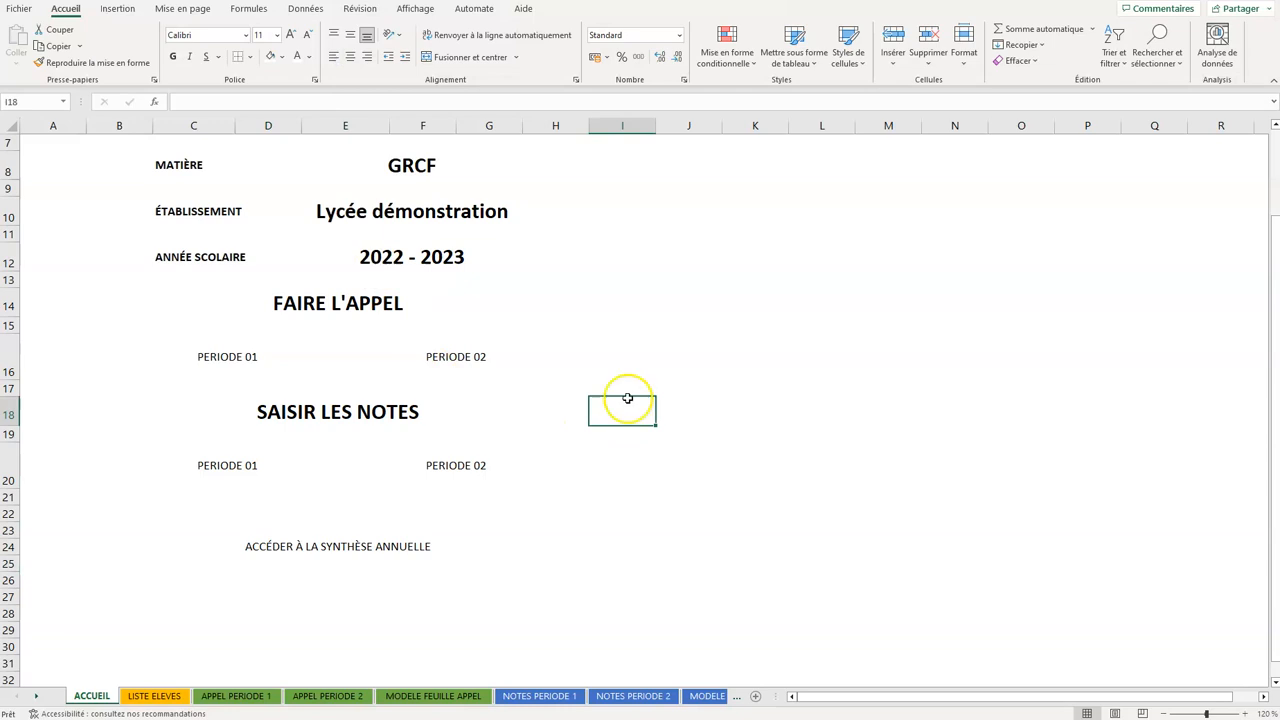
Insert a hyperlink on PERIODE 01 under FAIRE L'APPEL that leads to the 'APPEL PERIODE 1' sheet in this document.
scroll(551, 407, up, 2)
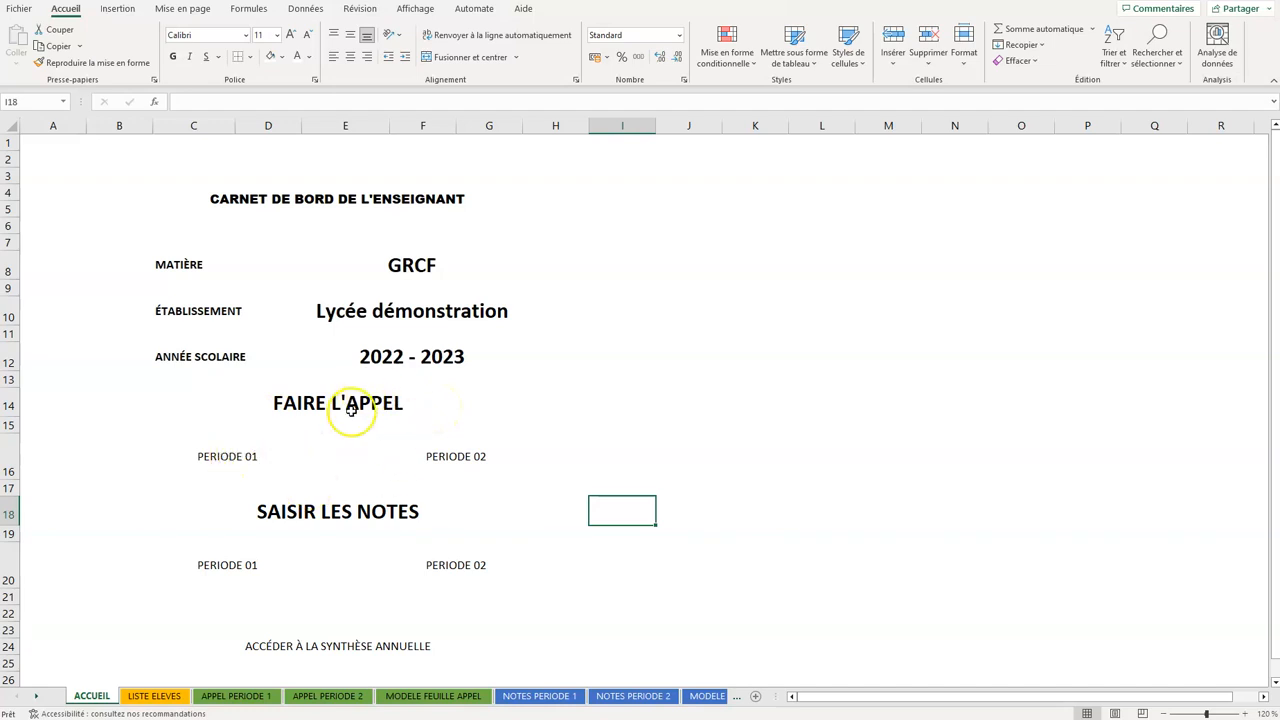
click(240, 452)
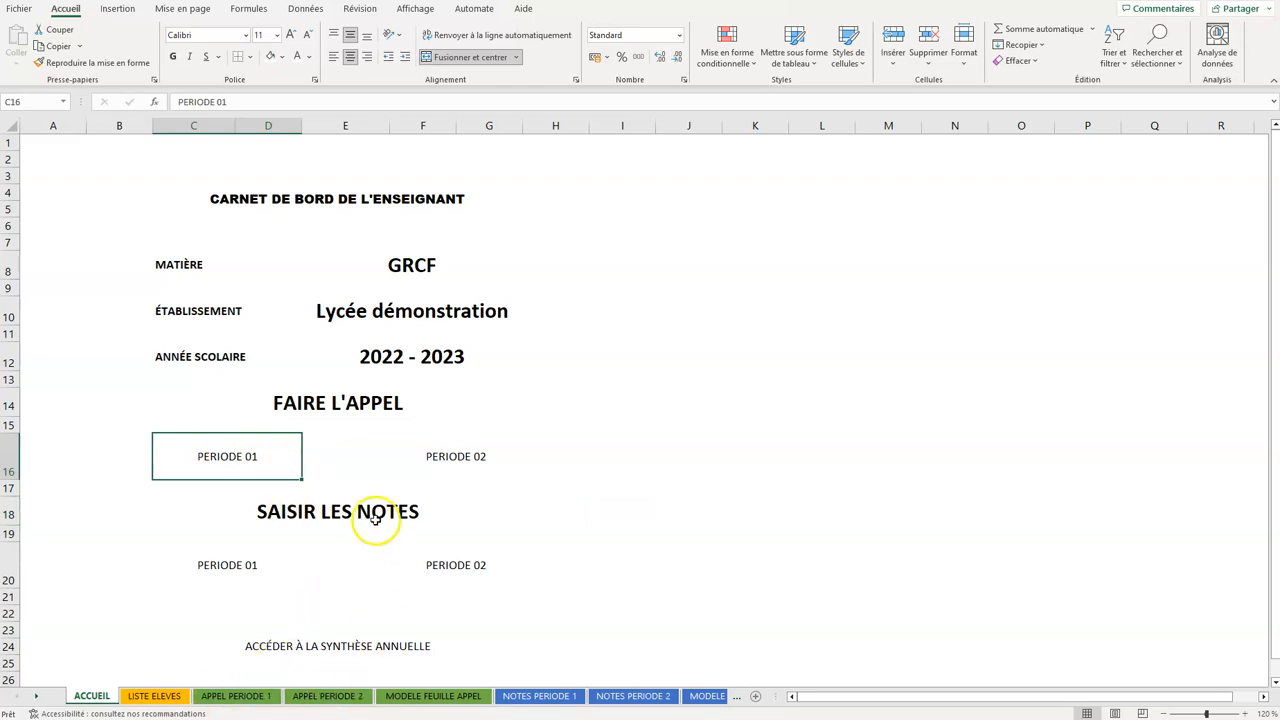
right_click(238, 457)
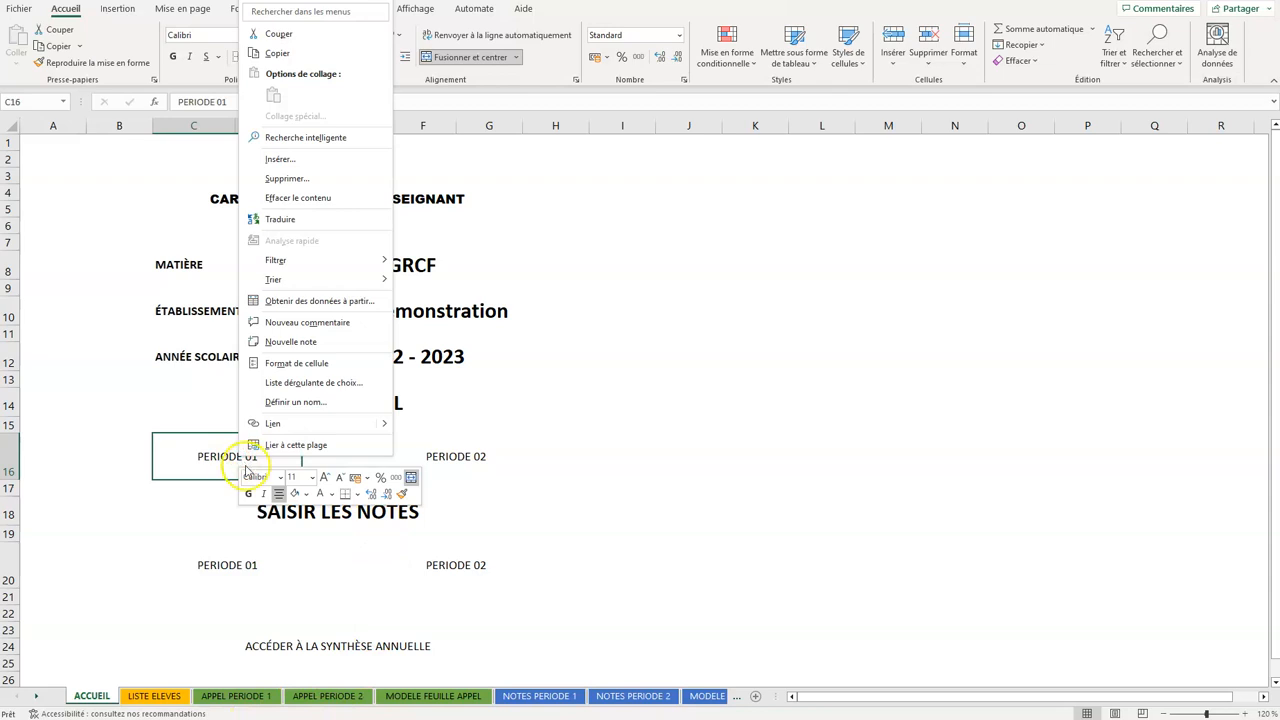
click(282, 428)
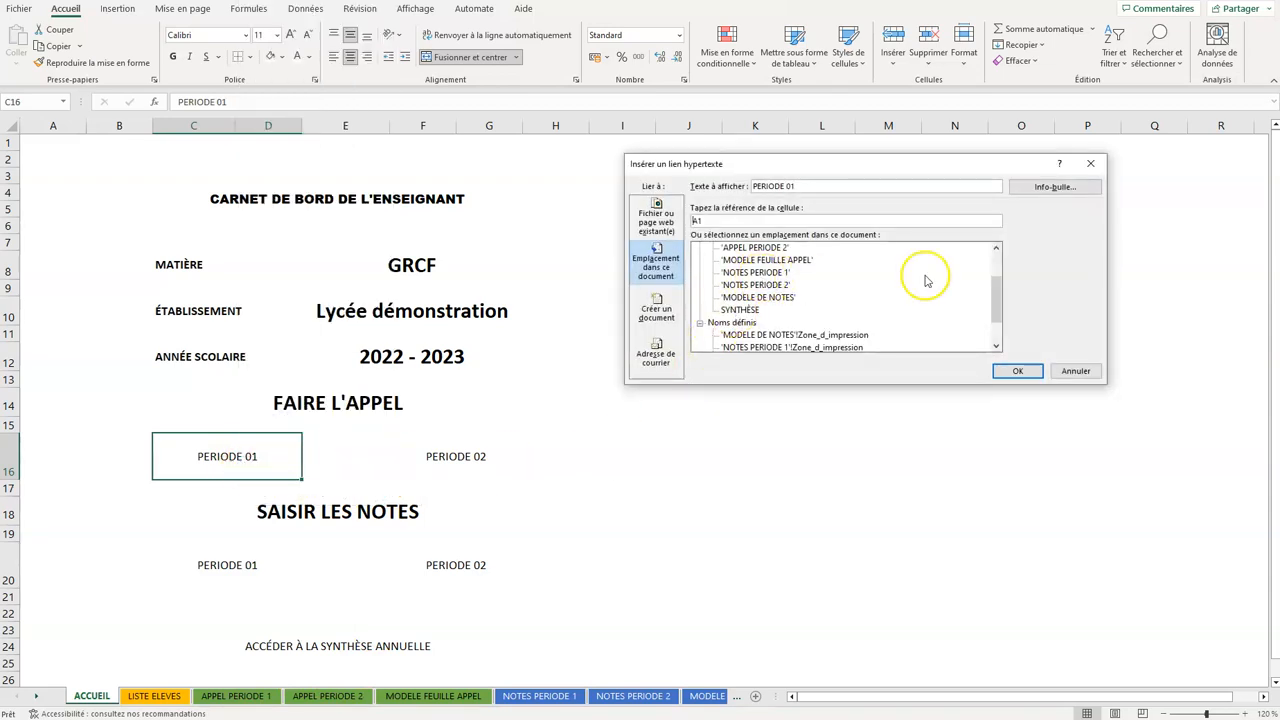
drag(995, 302, 996, 286)
click(757, 286)
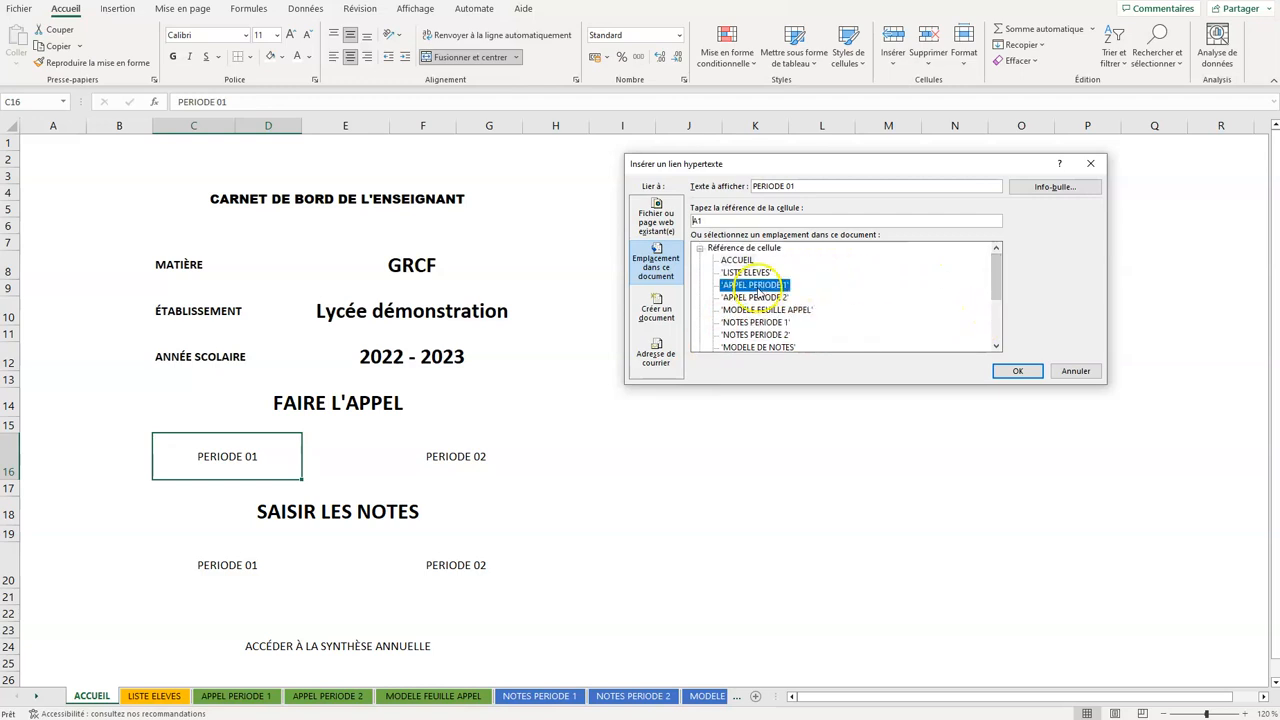
click(1017, 371)
click(472, 455)
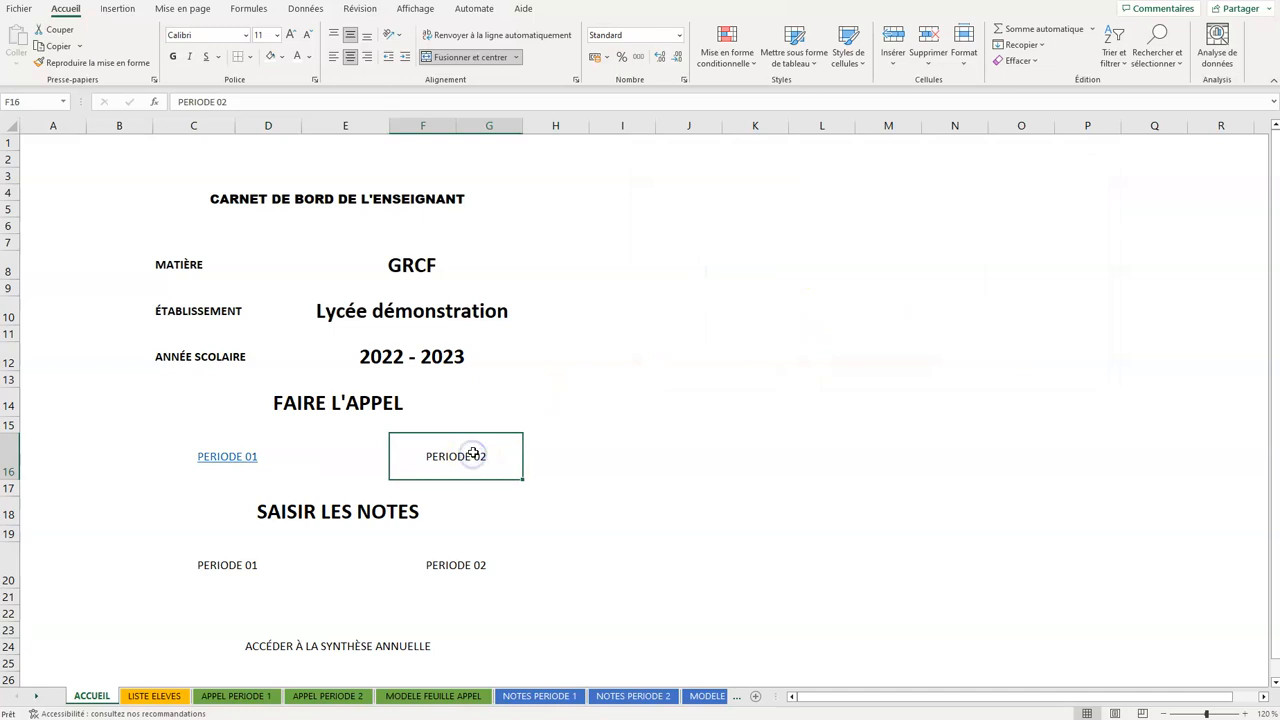
ctrl+click(465, 454)
ctrl+click(471, 454)
ctrl+click(471, 454)
ctrl+click(464, 466)
ctrl+click(451, 464)
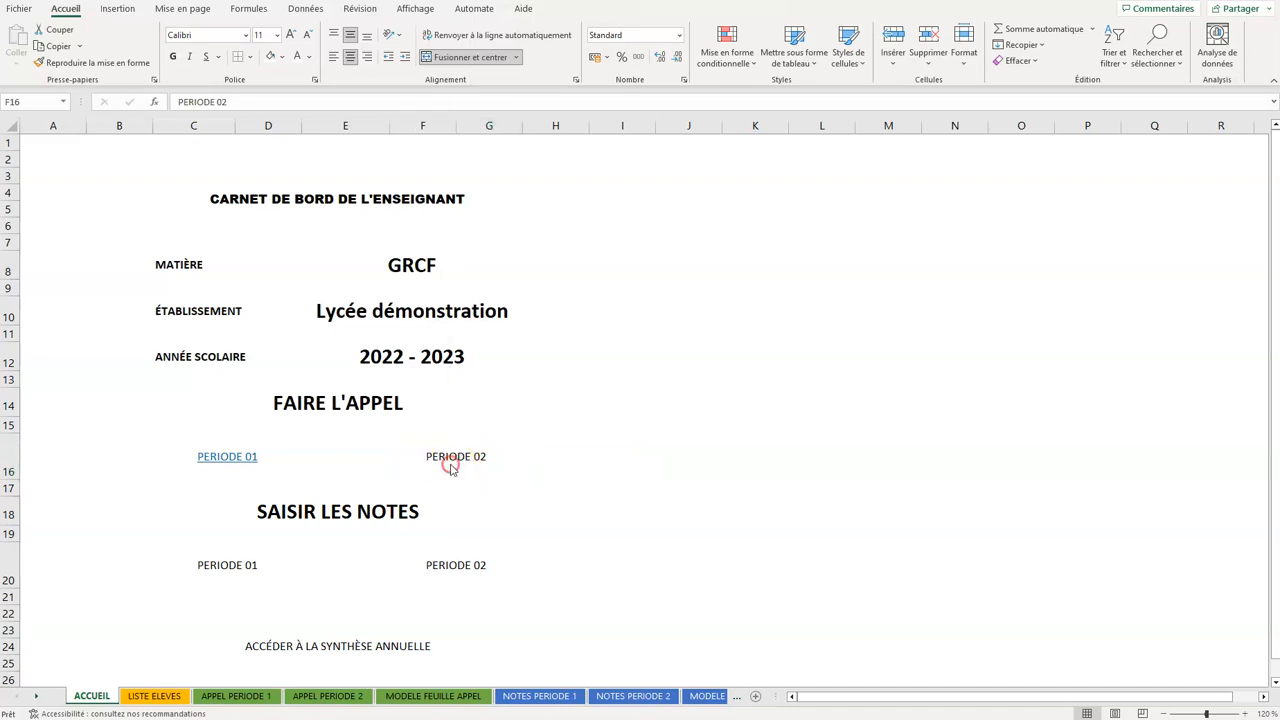
ctrl+click(463, 462)
ctrl+click(475, 457)
ctrl+click(468, 456)
ctrl+click(470, 456)
ctrl+click(470, 456)
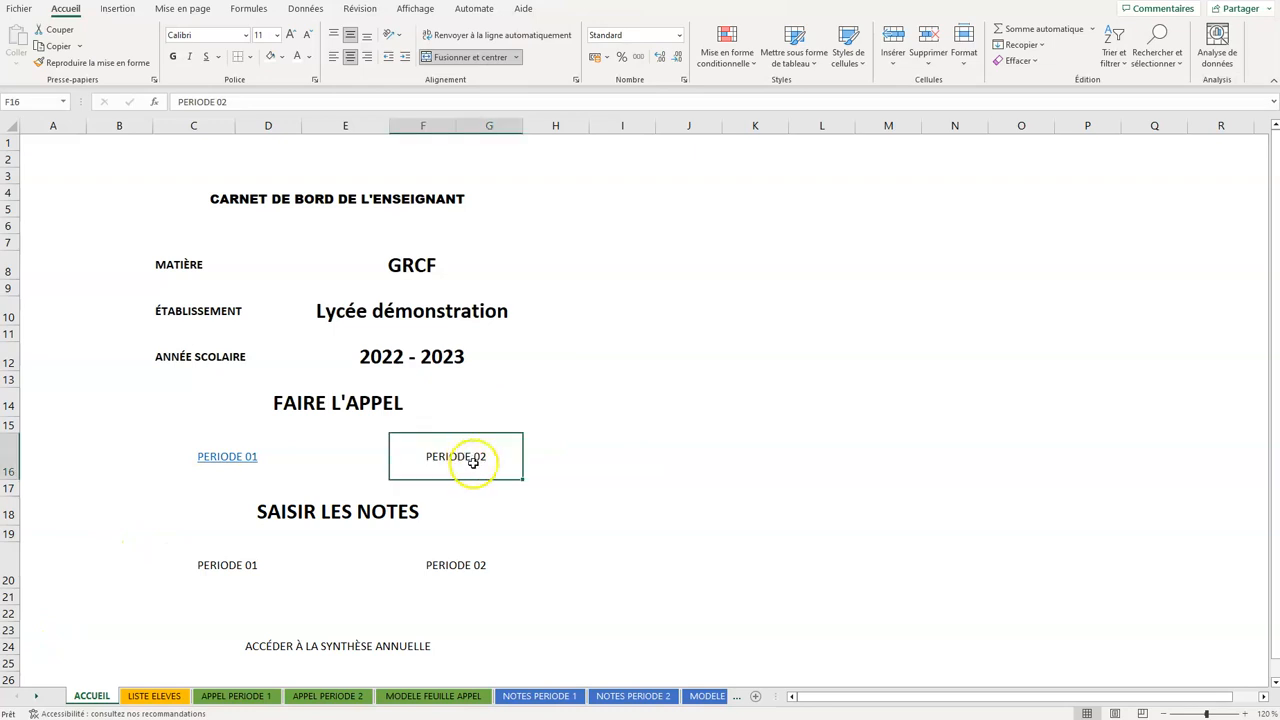
ctrl+click(467, 464)
Link PERIODE 02 under FAIRE L'APPEL to the 'APPEL PERIODE 2' sheet.
ctrl+click(451, 458)
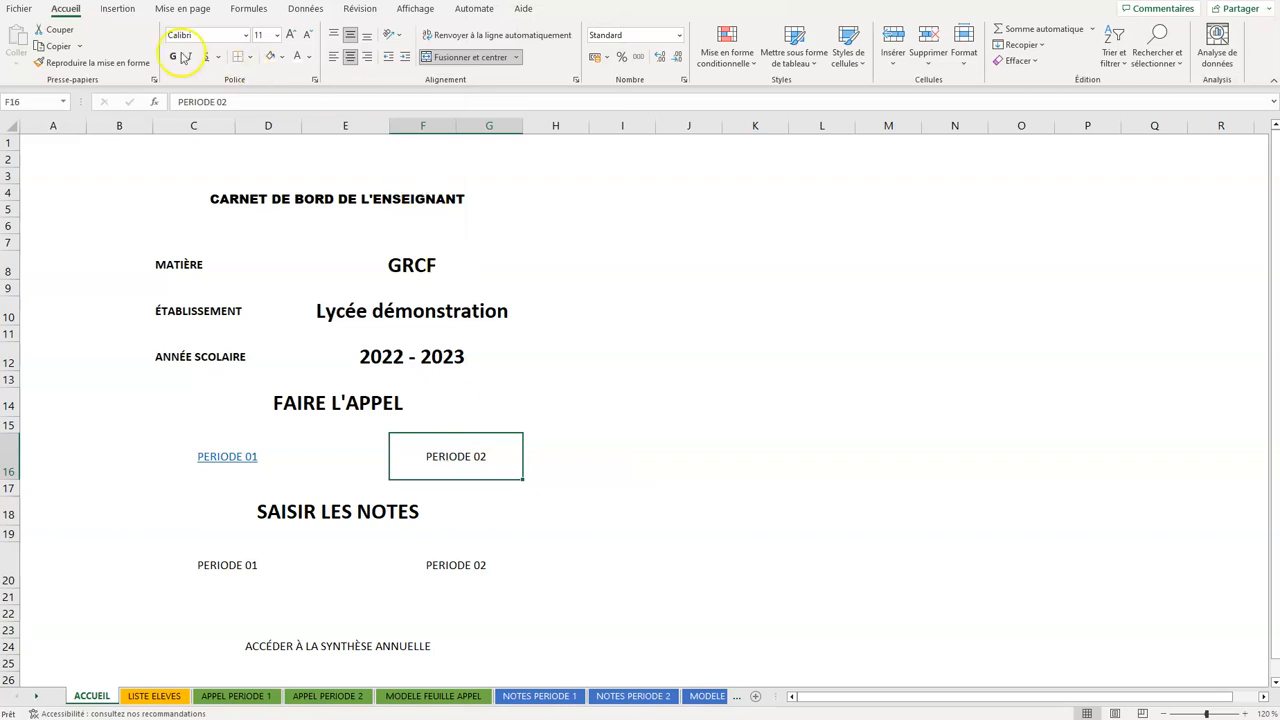
click(117, 9)
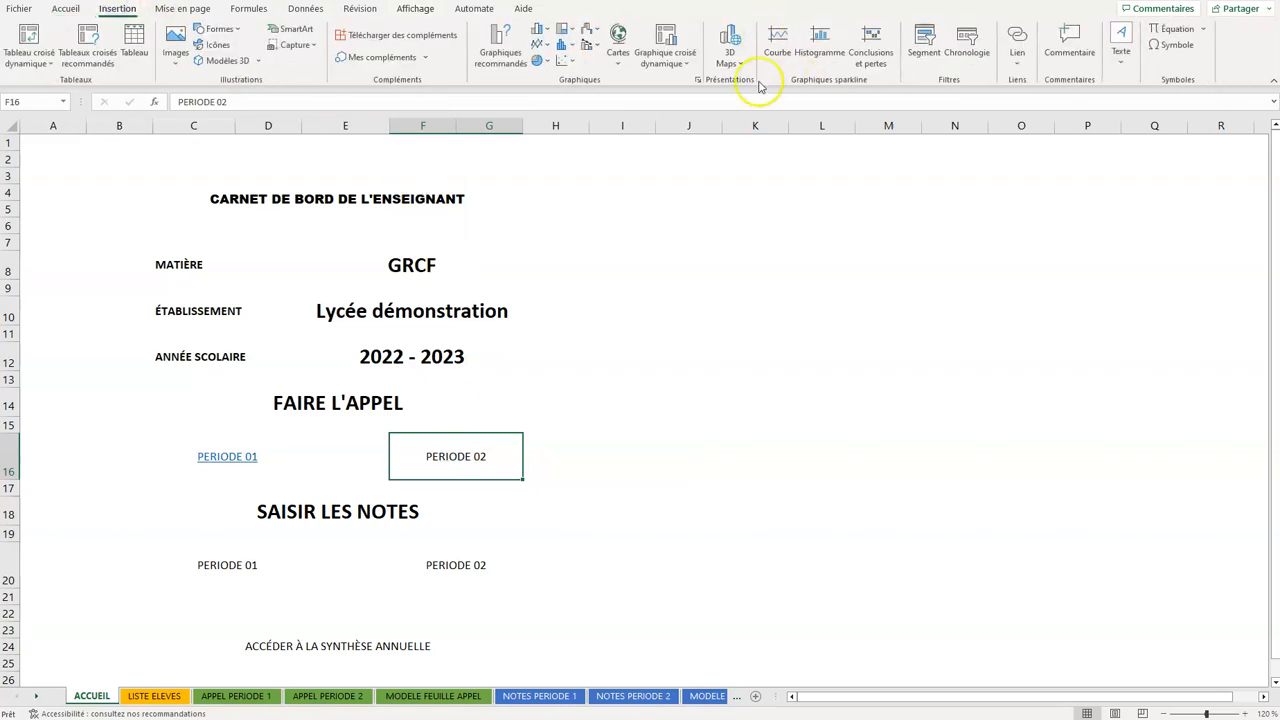
click(1017, 40)
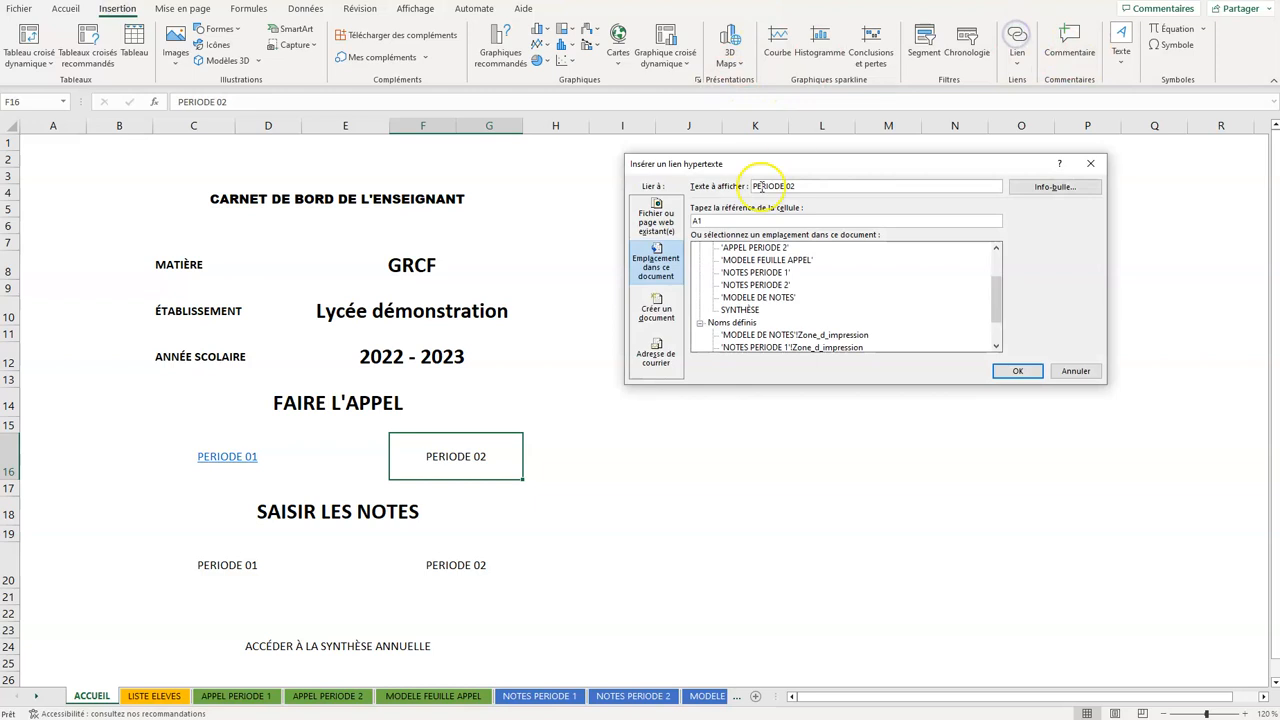
click(769, 249)
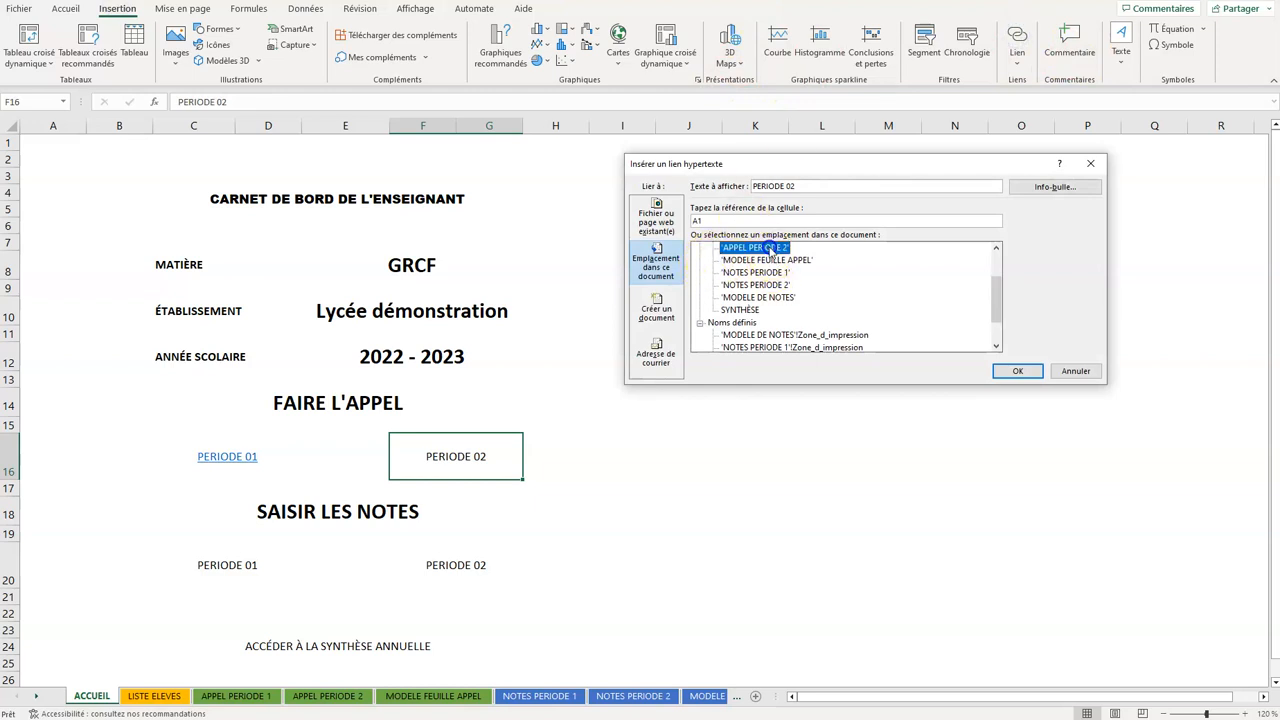
click(1015, 370)
Link PERIODE 01 under SAISIR LES NOTES to the 'NOTES PERIODE 1' sheet.
click(211, 561)
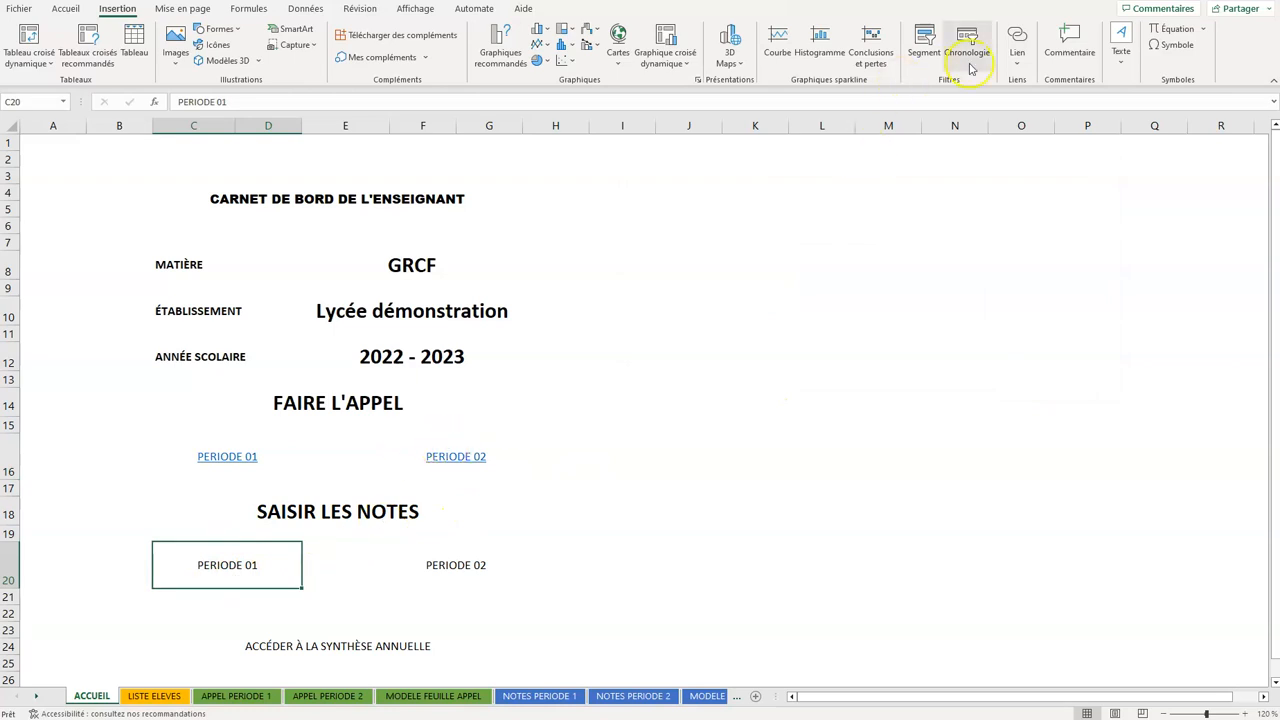
click(1017, 45)
click(746, 274)
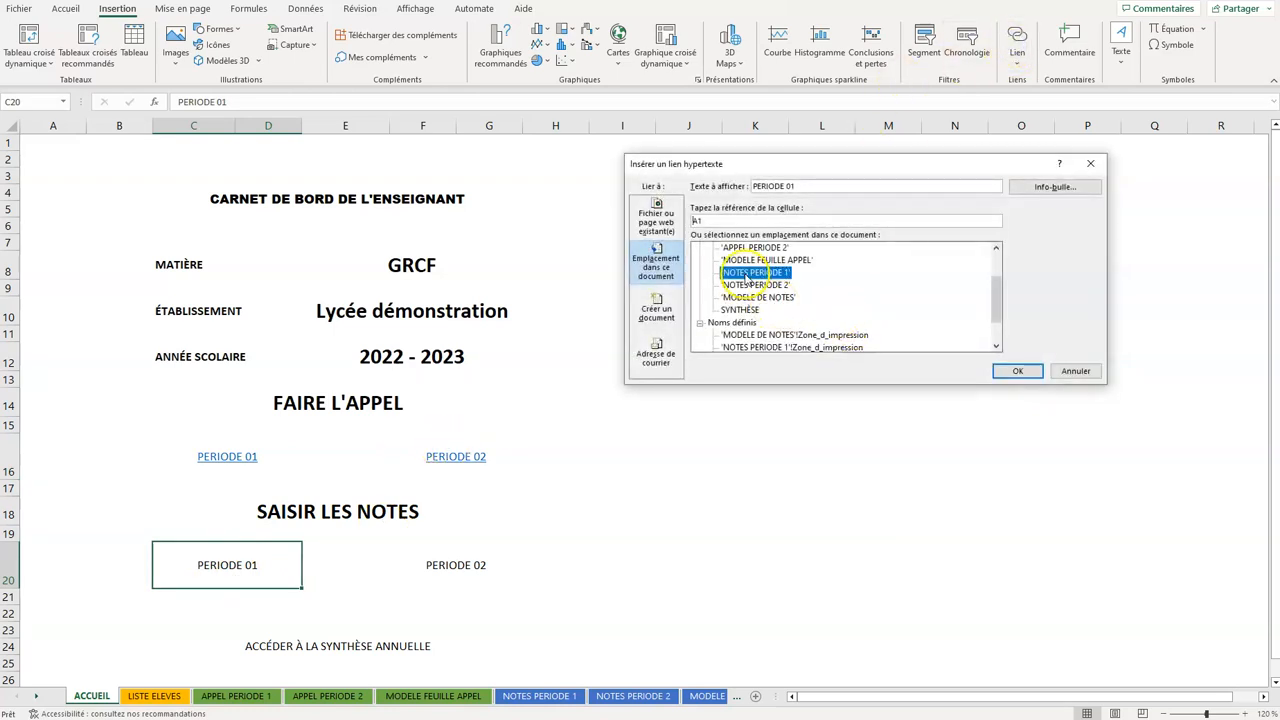
click(1015, 370)
Link PERIODE 02 under SAISIR LES NOTES to the 'NOTES PERIODE 2' sheet.
click(445, 565)
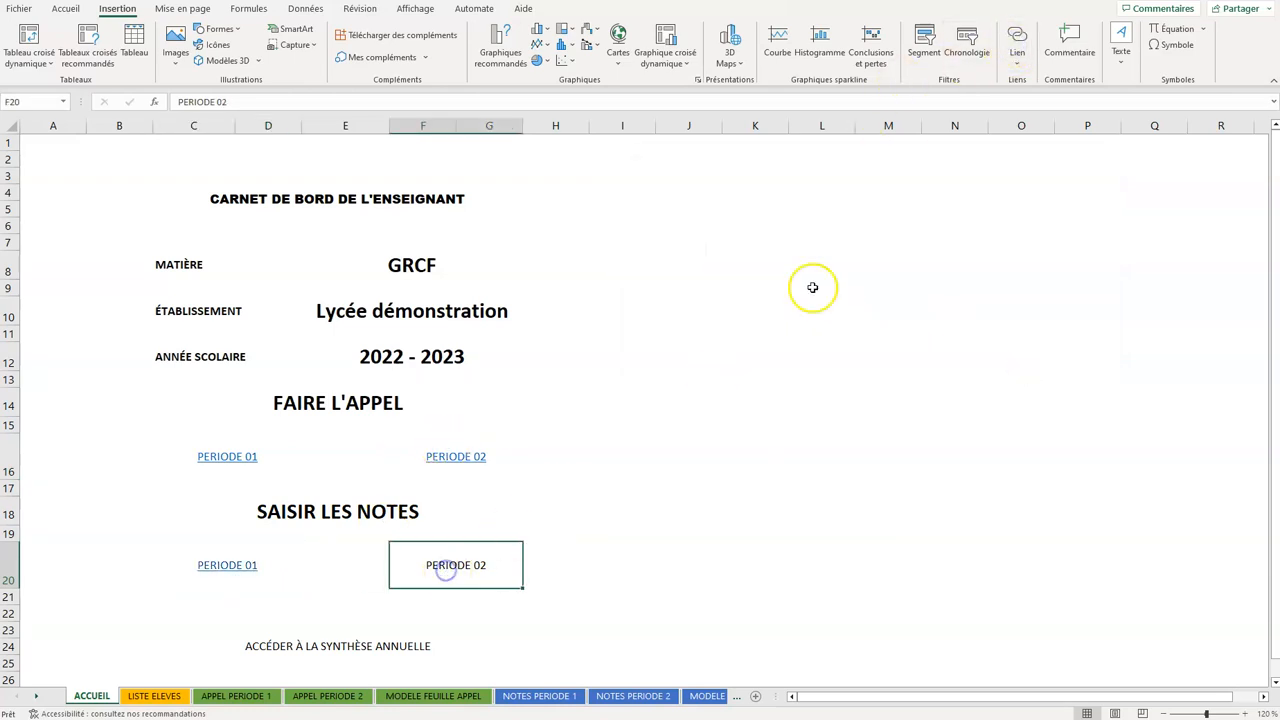
click(1015, 55)
click(1015, 38)
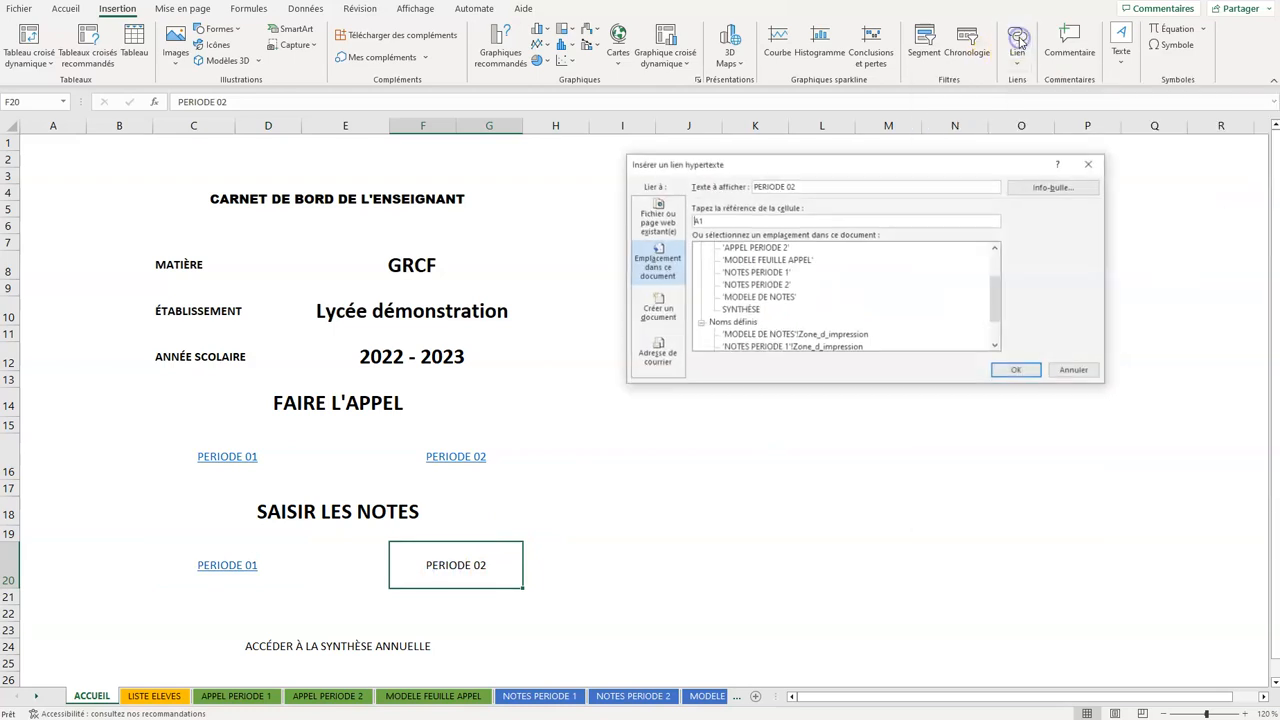
click(755, 284)
click(1015, 370)
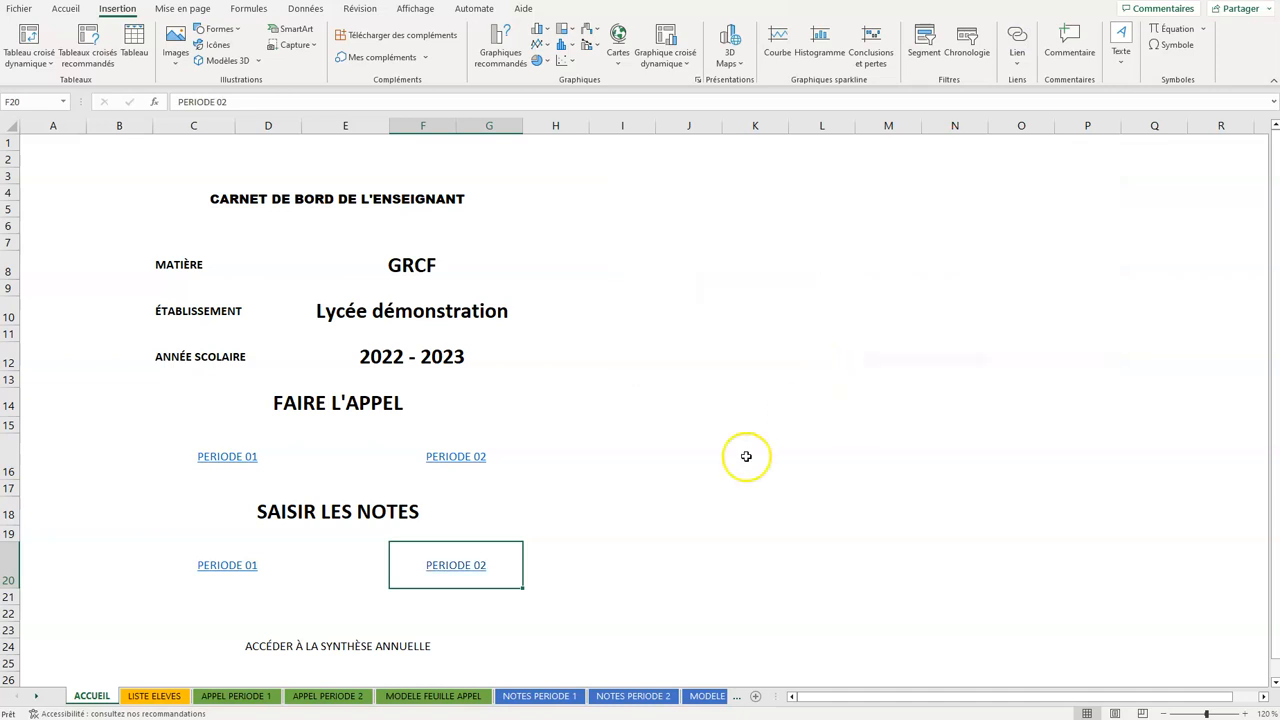
Link the ACCÉDER À LA SYNTHÈSE ANNUELLE cell to the SYNTHÈSE sheet.
click(395, 638)
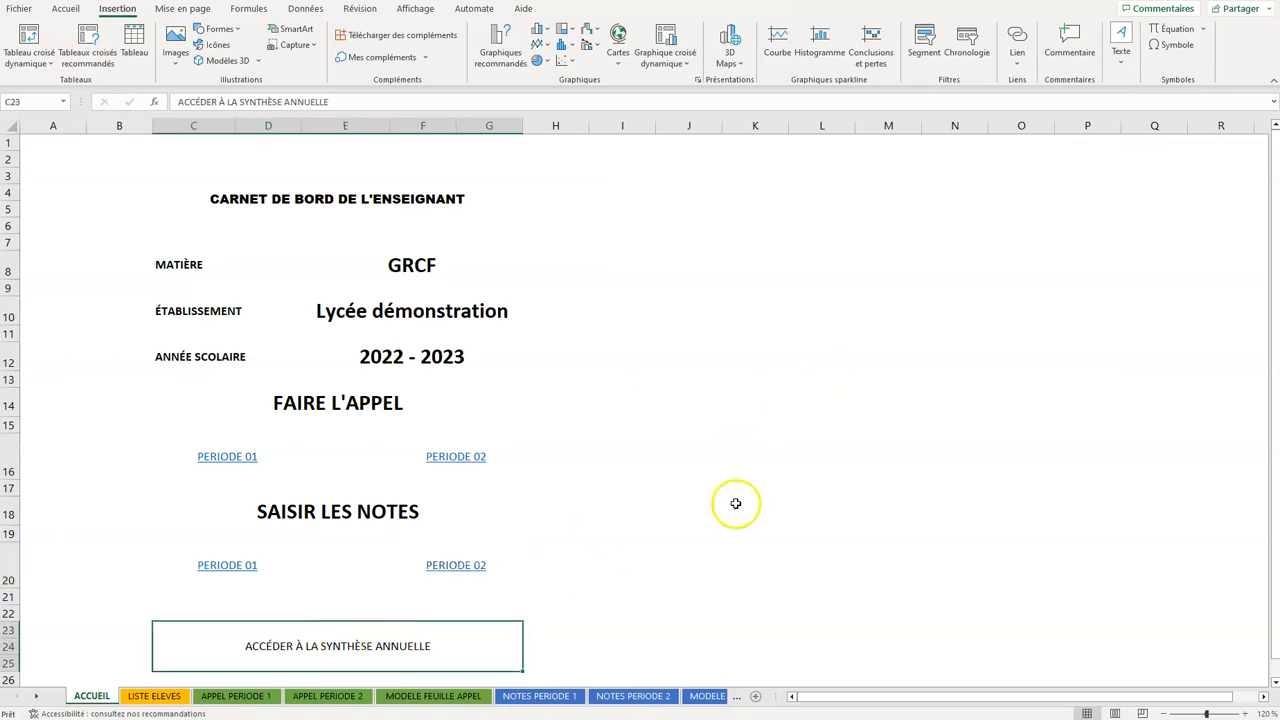
click(1019, 52)
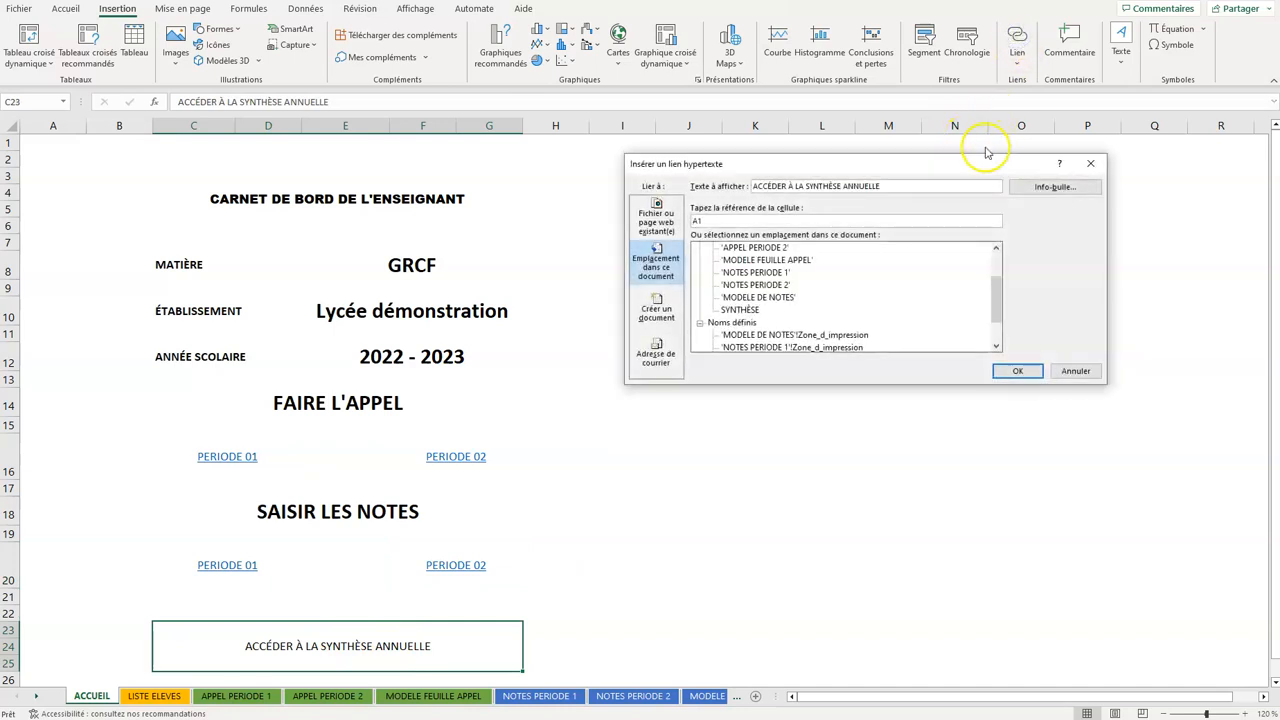
click(745, 310)
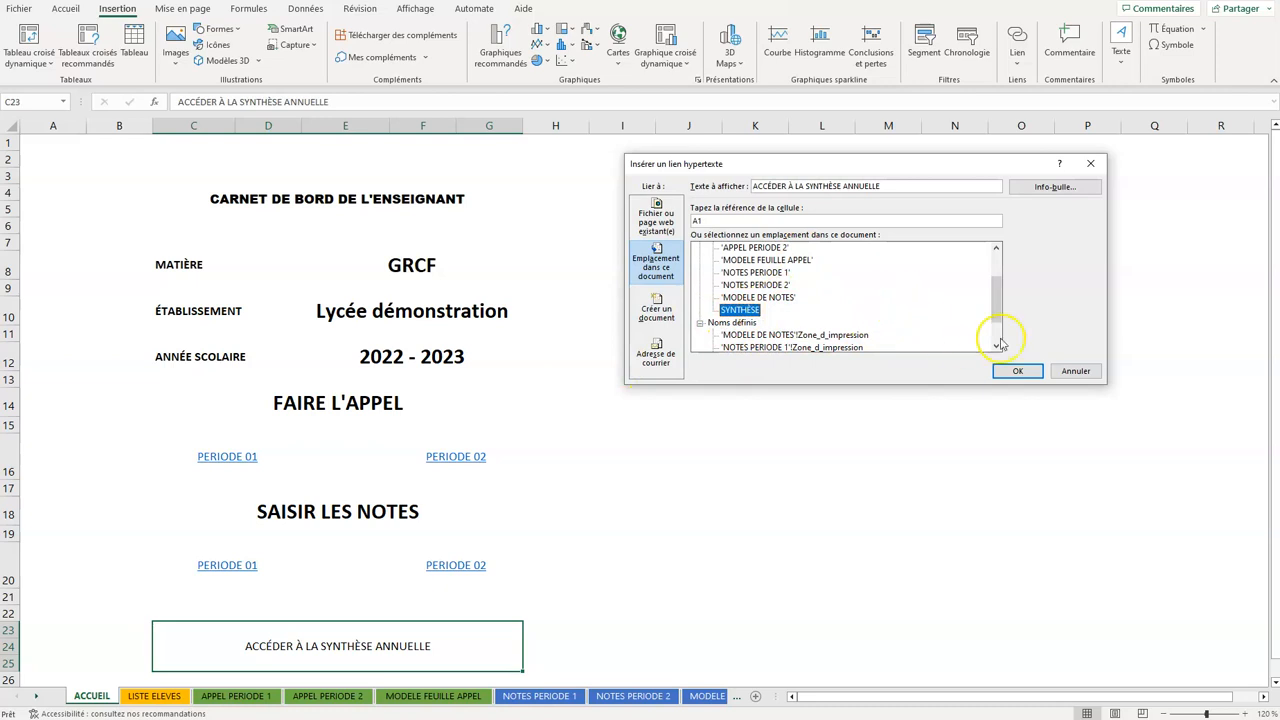
click(1022, 370)
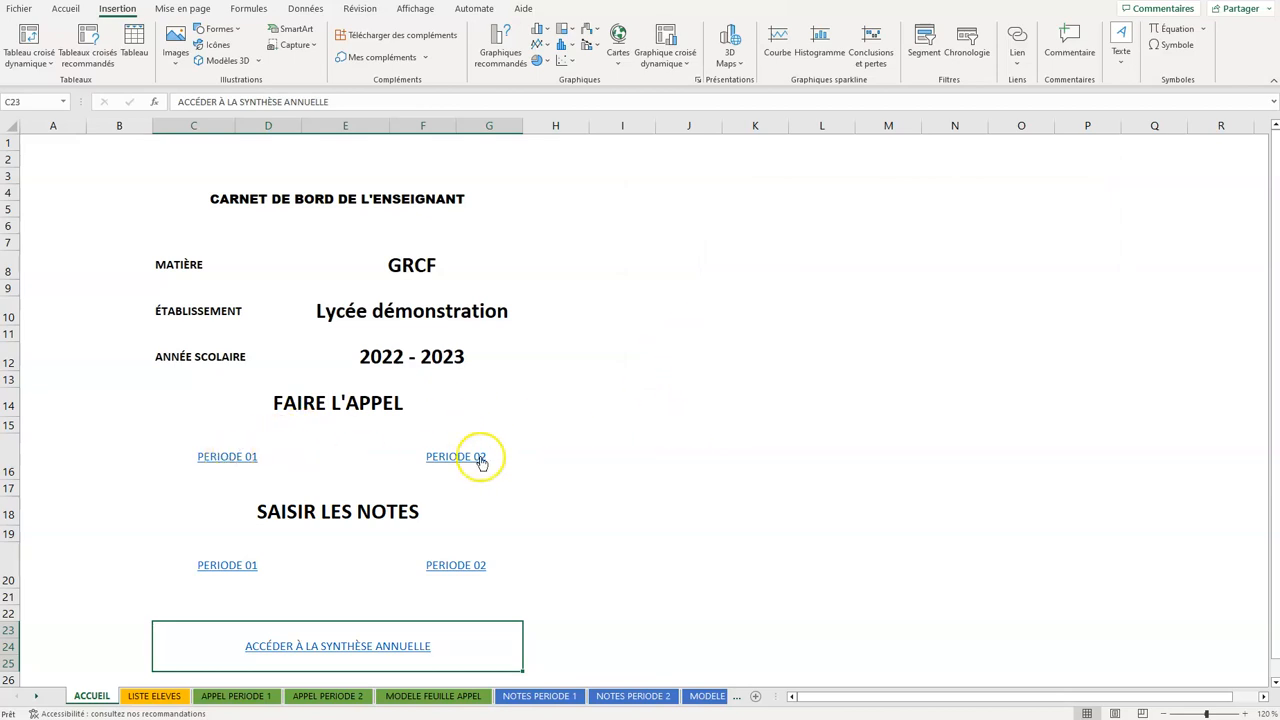
Test the home page's PERIODE 01 and PERIODE 02 links for attendance and grades, returning through each sheet's ACCUEIL link.
click(242, 457)
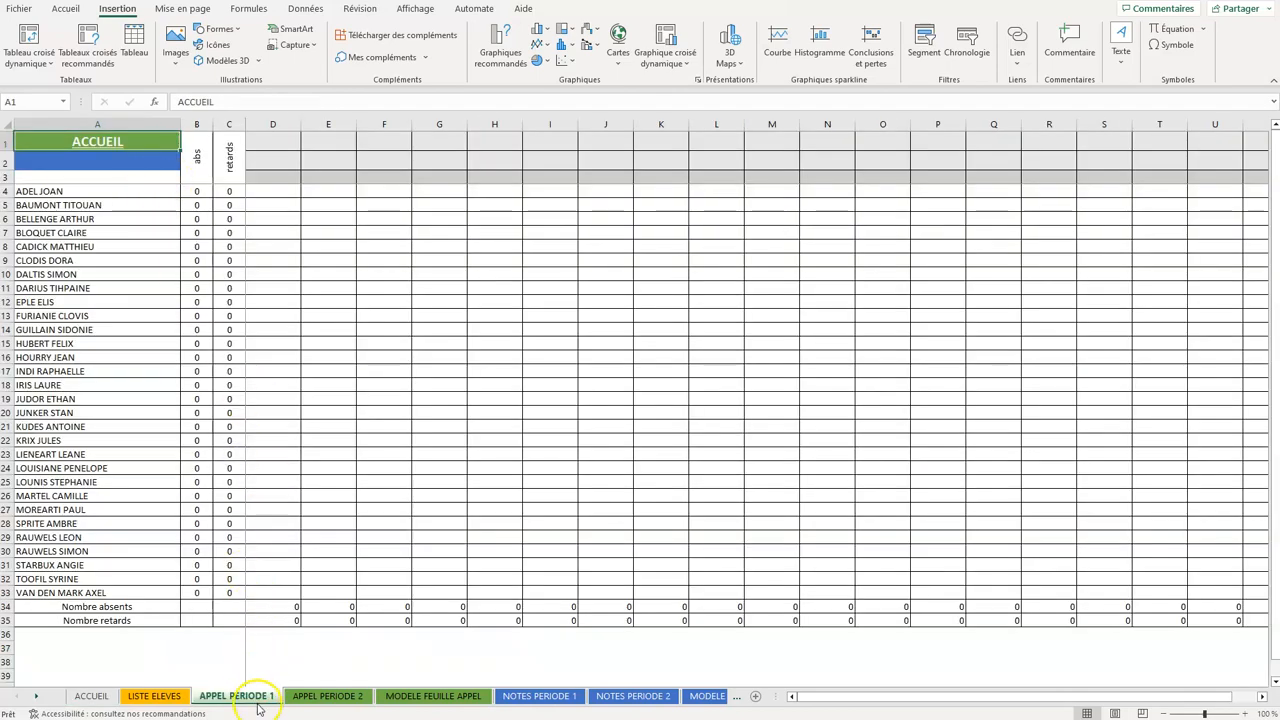
click(103, 147)
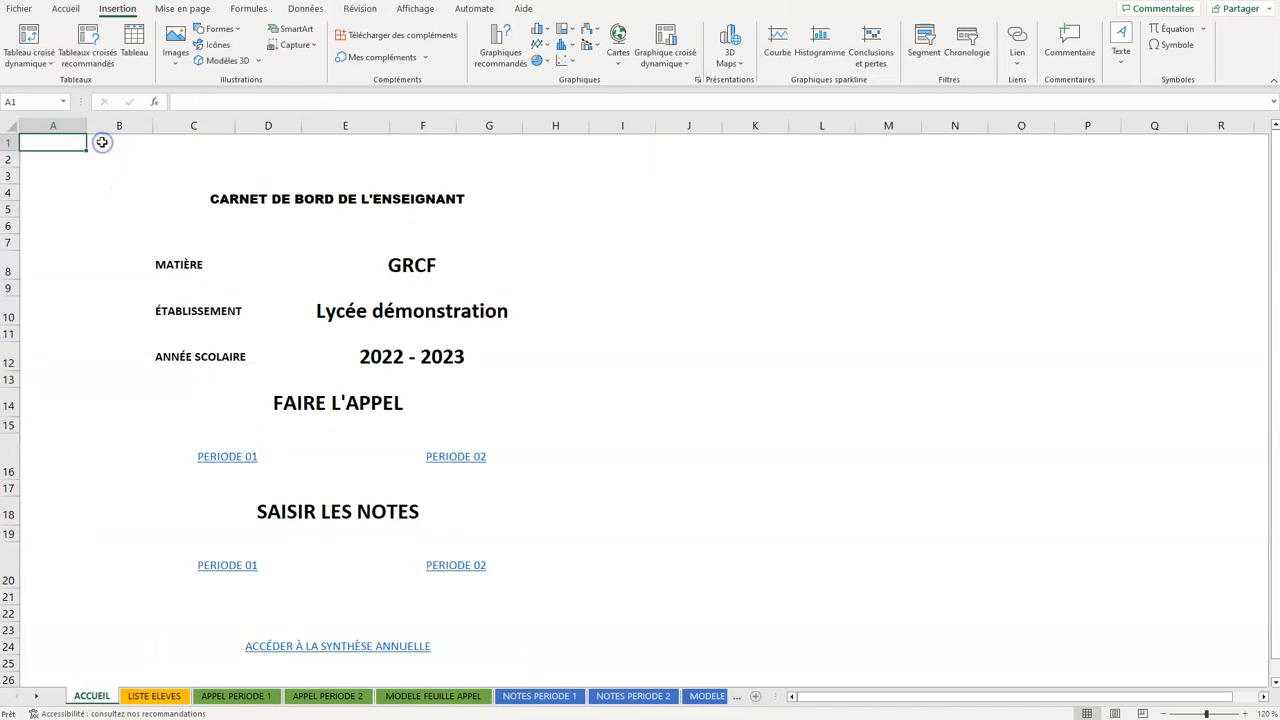
click(469, 462)
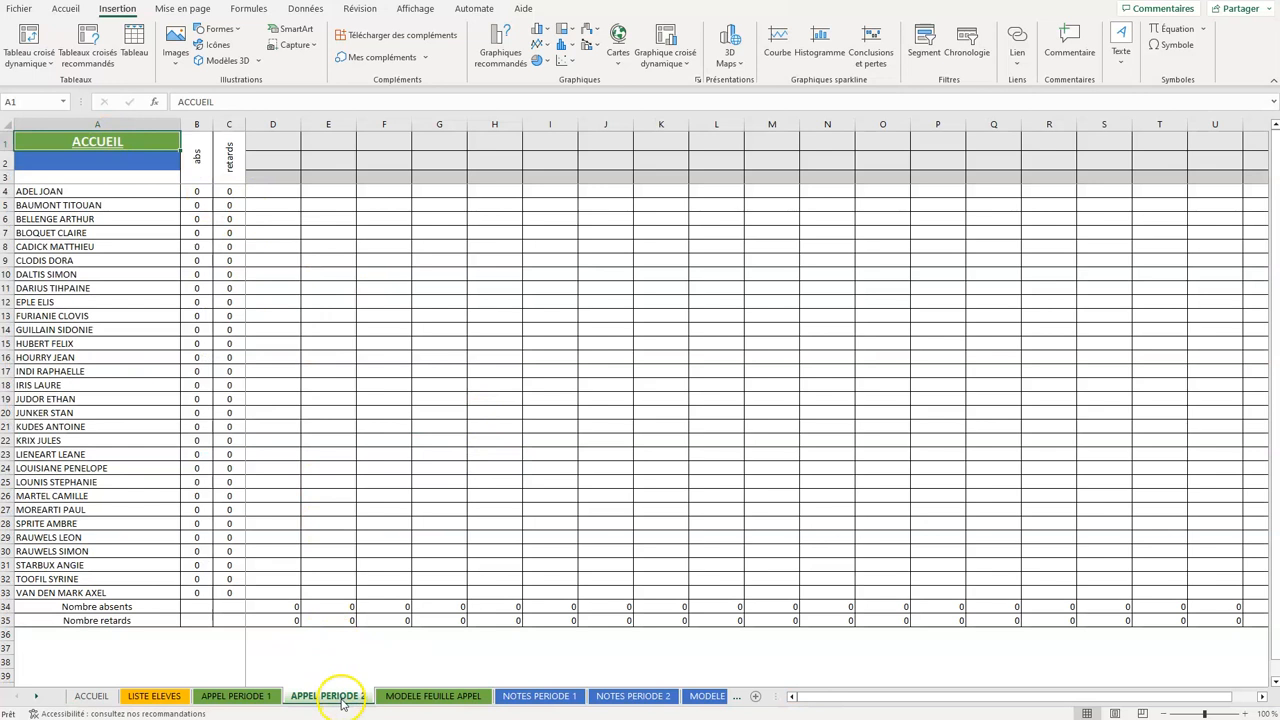
click(117, 145)
click(248, 566)
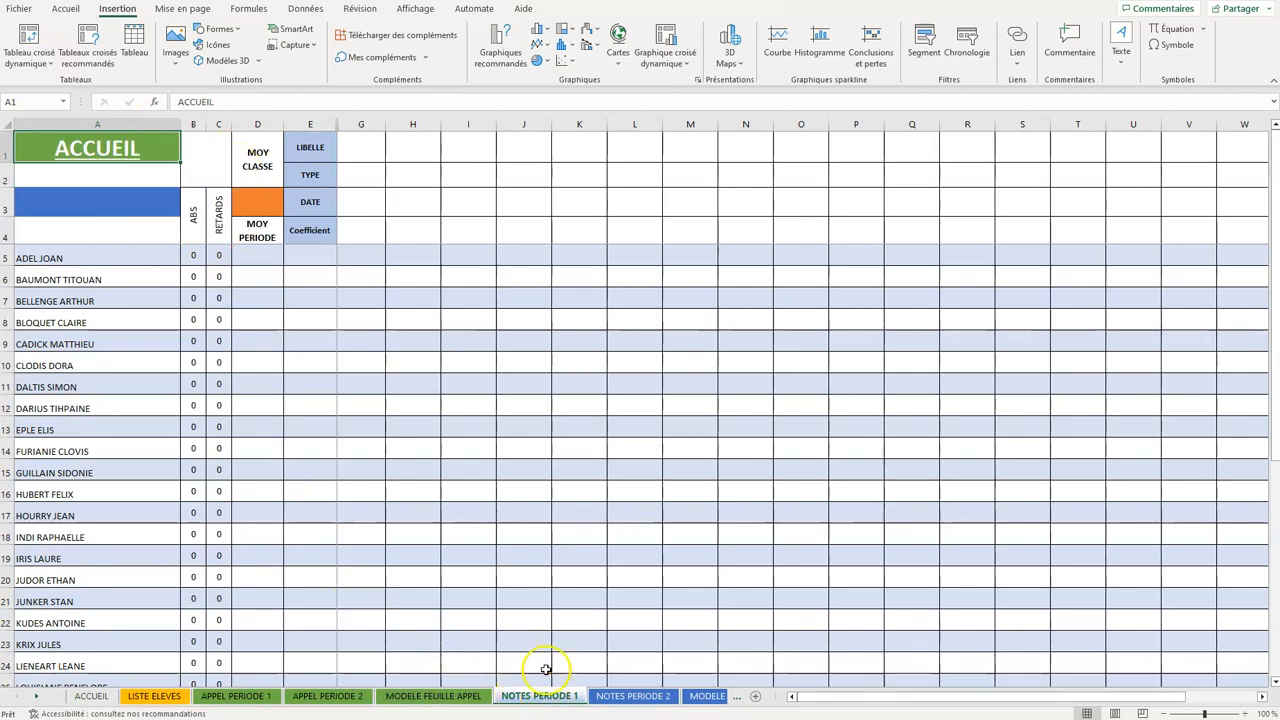
click(130, 148)
click(446, 577)
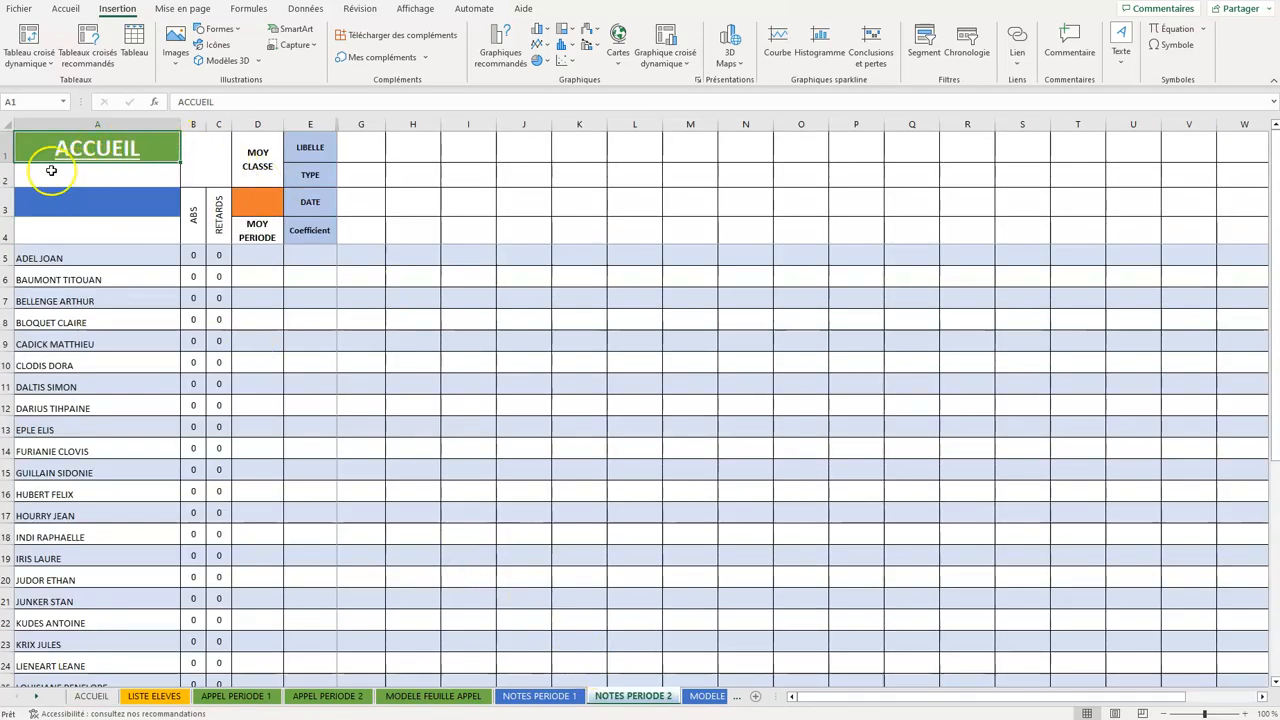
Enter APPEL P2 in cell A3 of the NOTES PERIODE 2 sheet.
click(565, 696)
click(622, 698)
click(131, 200)
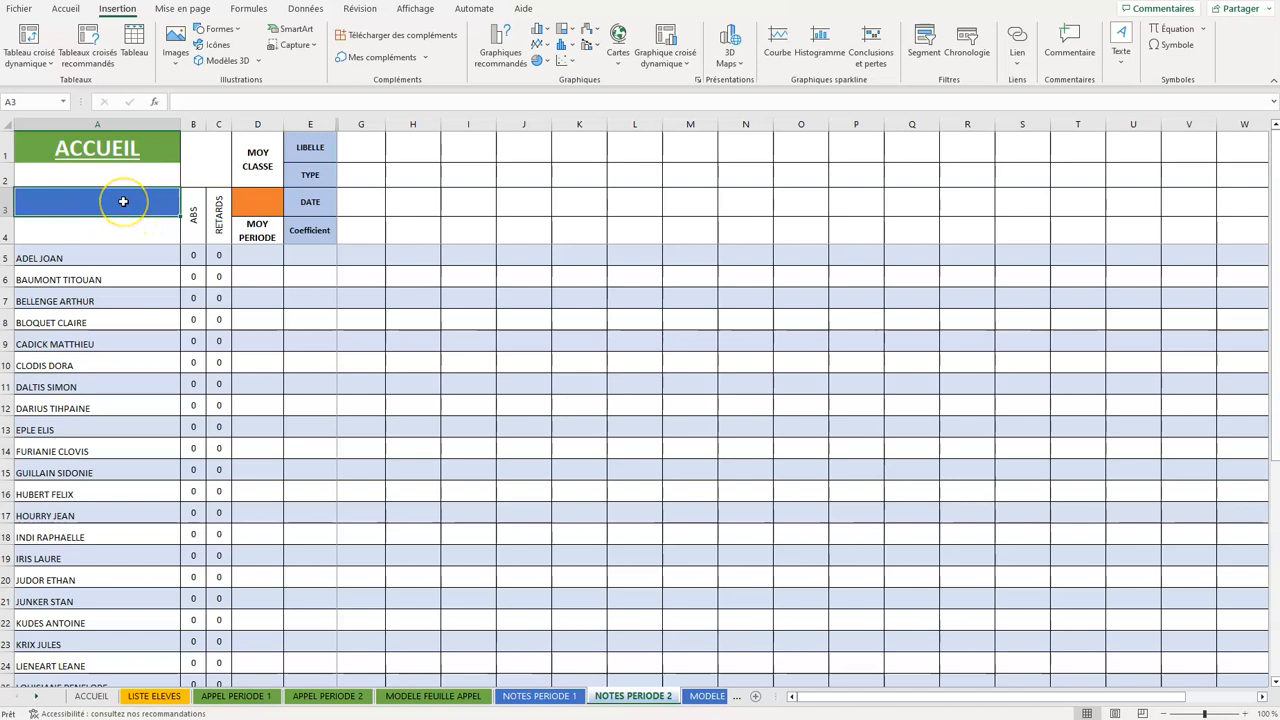
text(APPEL P)
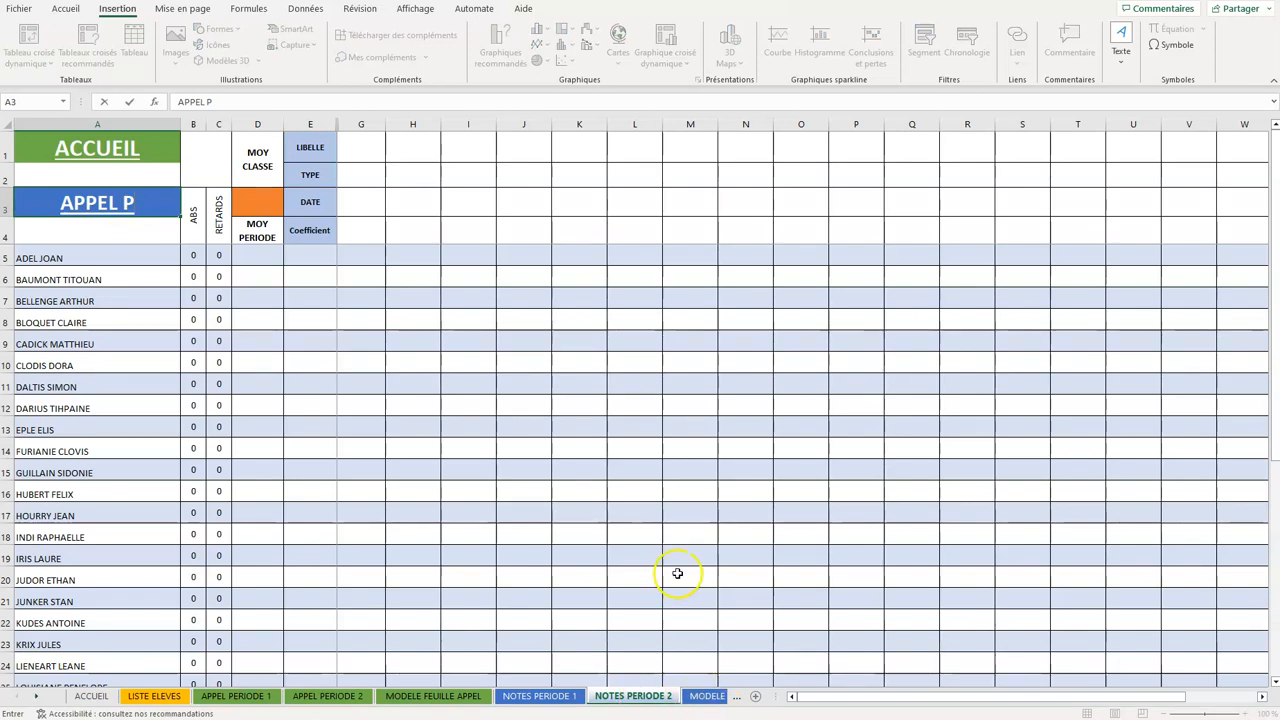
text(2)
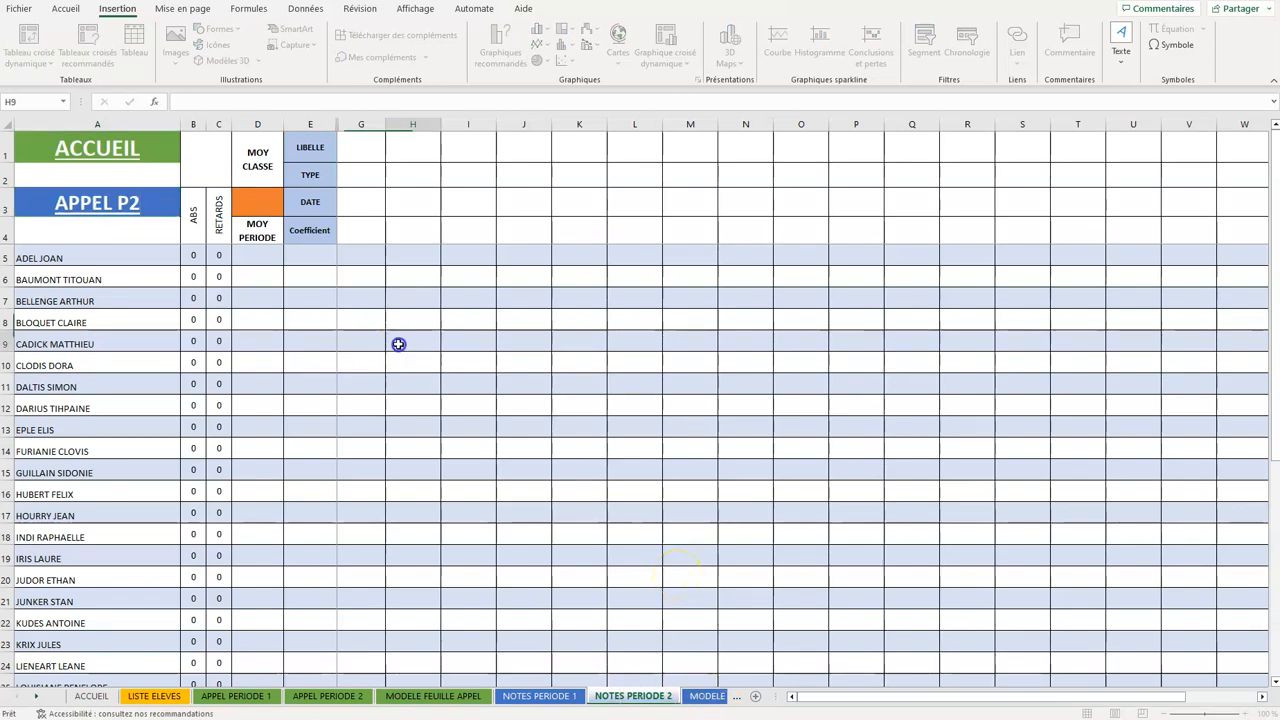
click(398, 344)
Link the APPEL P2 cell to the 'APPEL PERIODE 2' sheet.
right_click(160, 208)
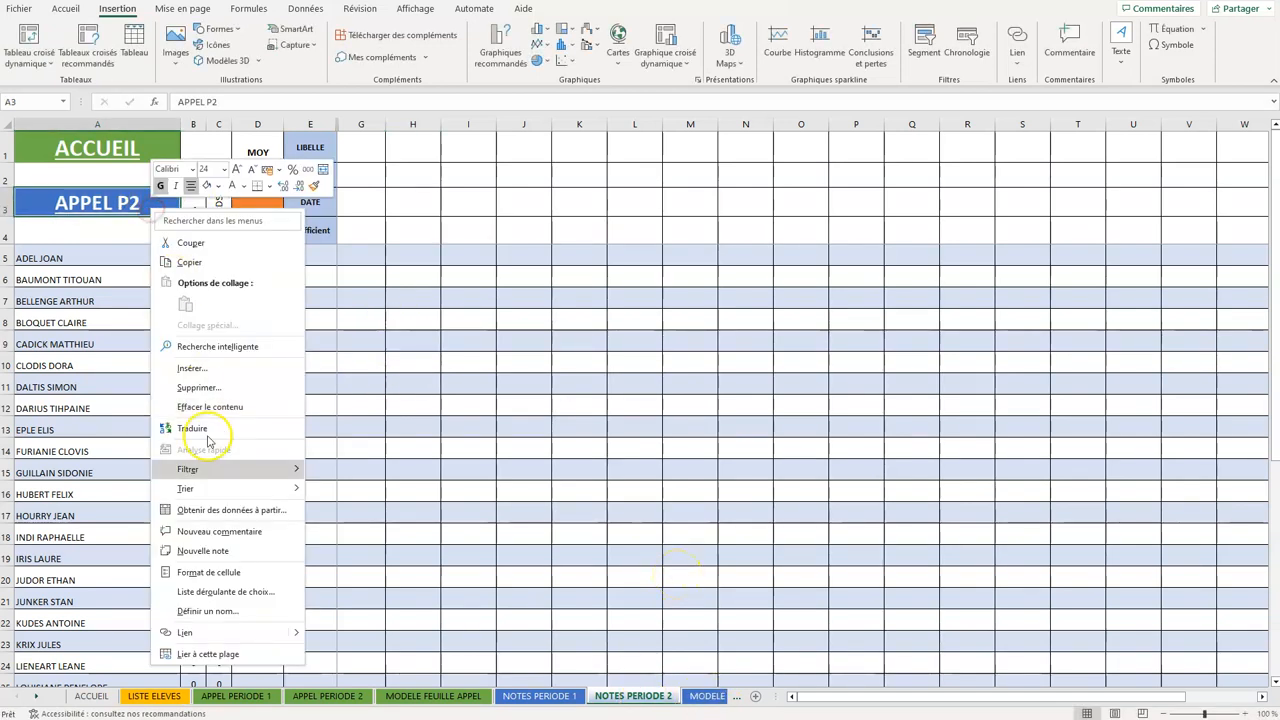
click(218, 630)
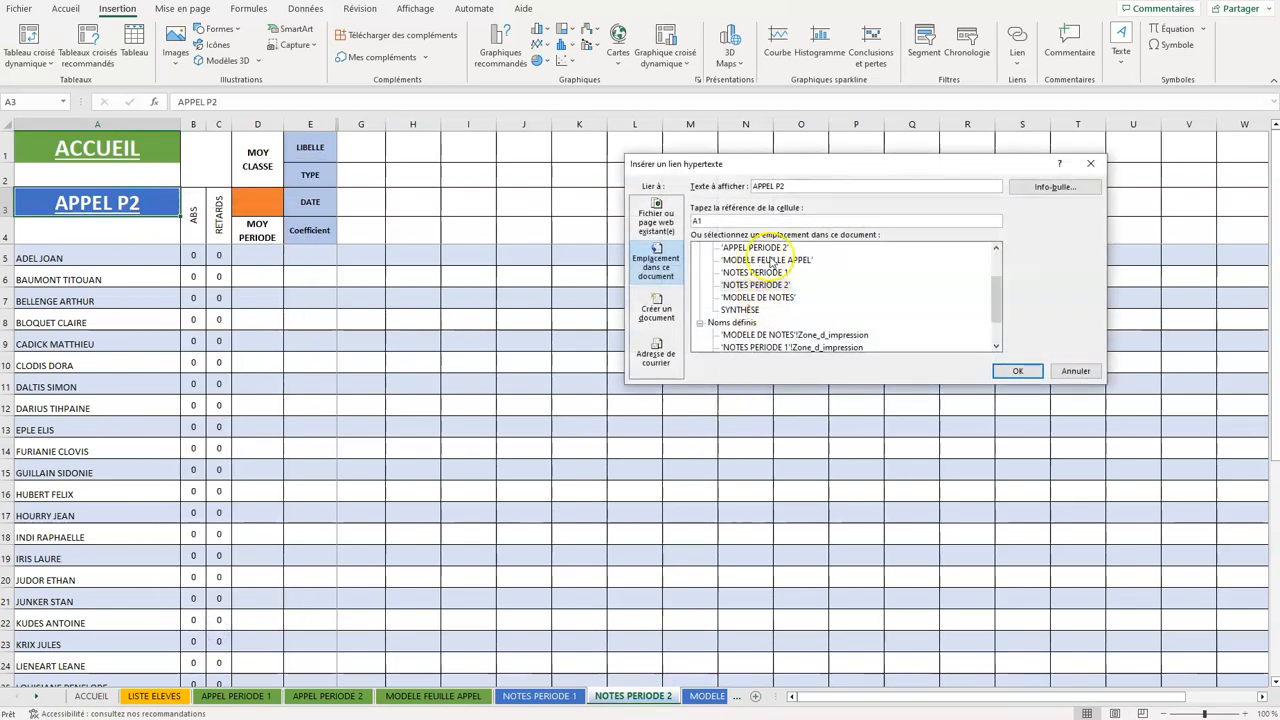
click(768, 247)
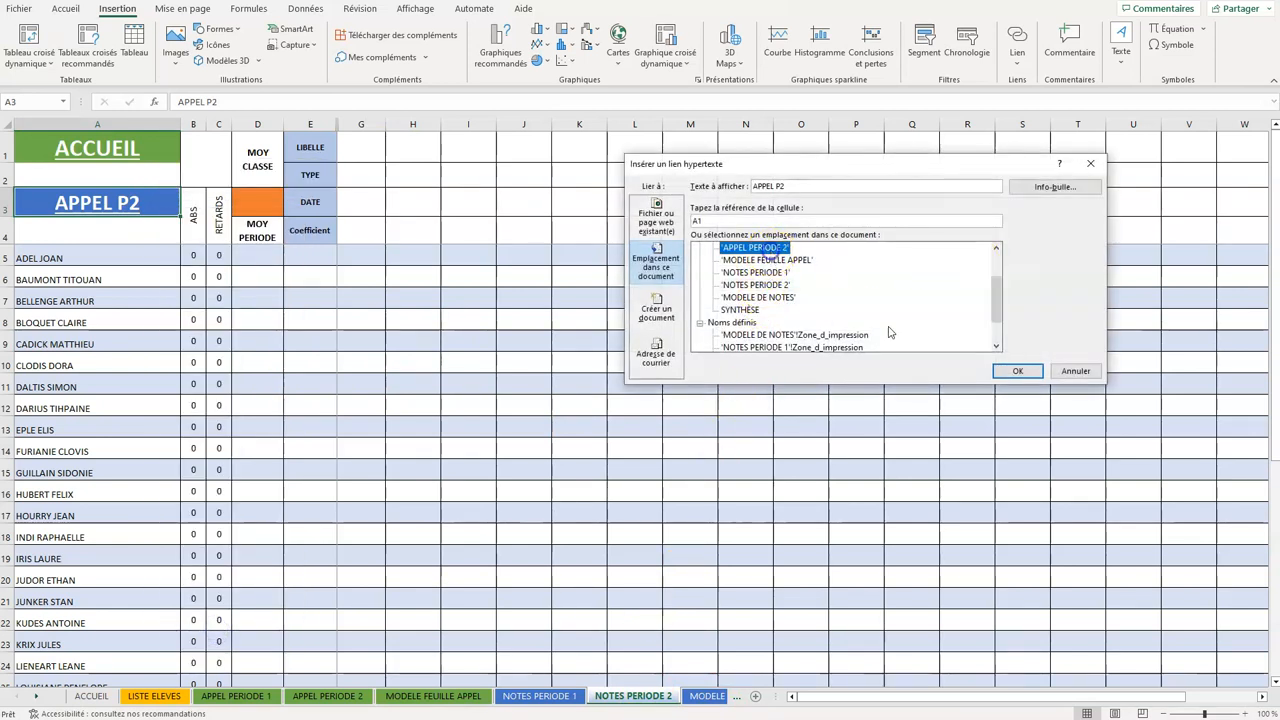
click(1017, 371)
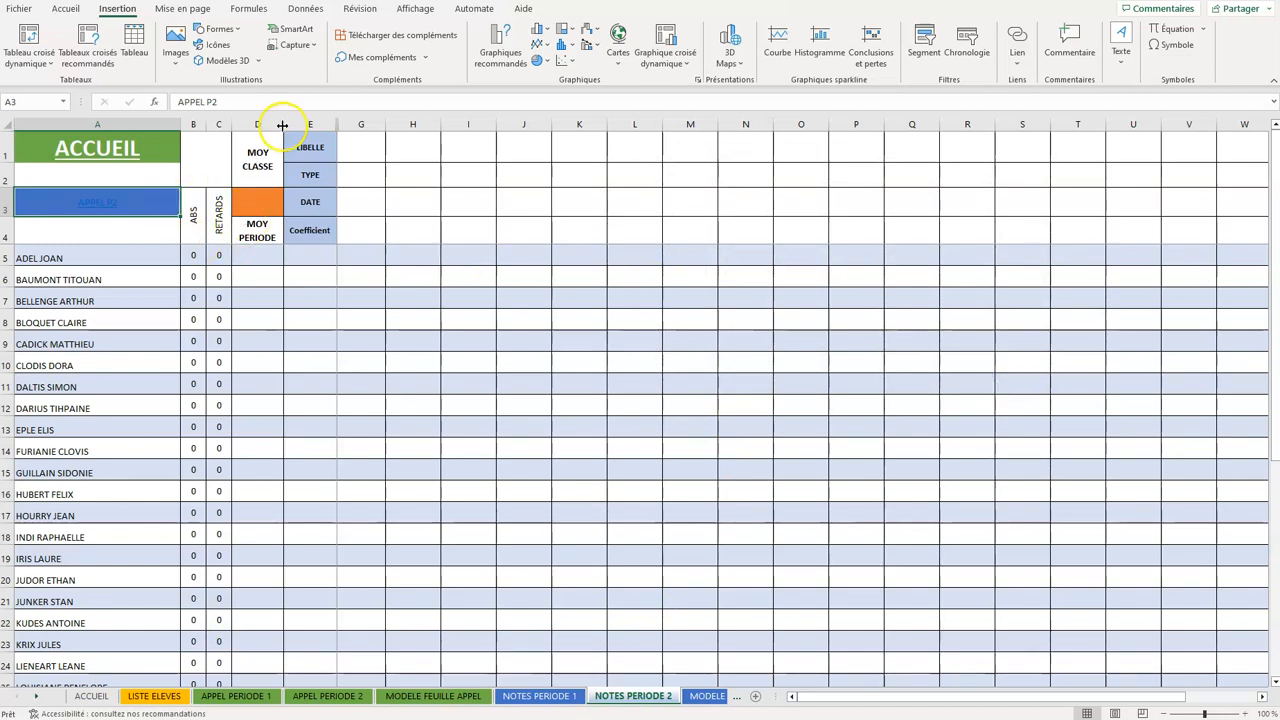
Format the APPEL P2 link as bold white text at size 26.
click(46, 10)
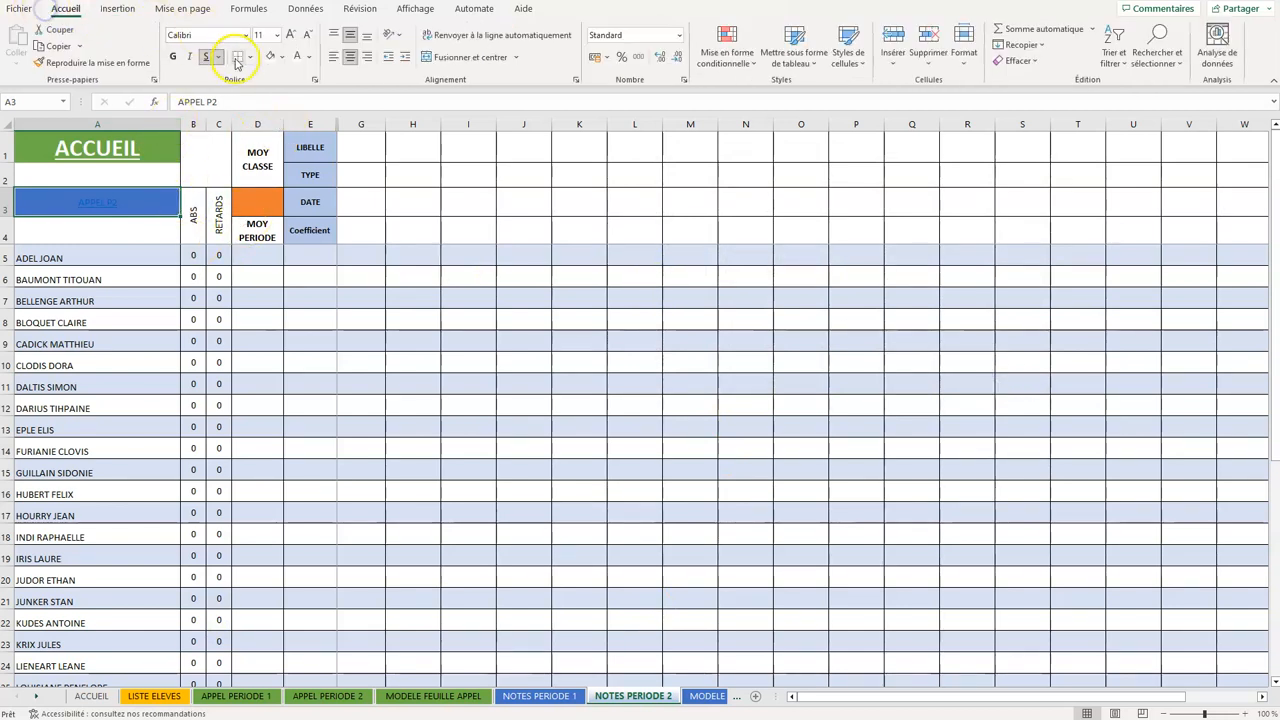
click(297, 56)
click(288, 35)
click(288, 35)
click(288, 35)
click(288, 35)
click(288, 35)
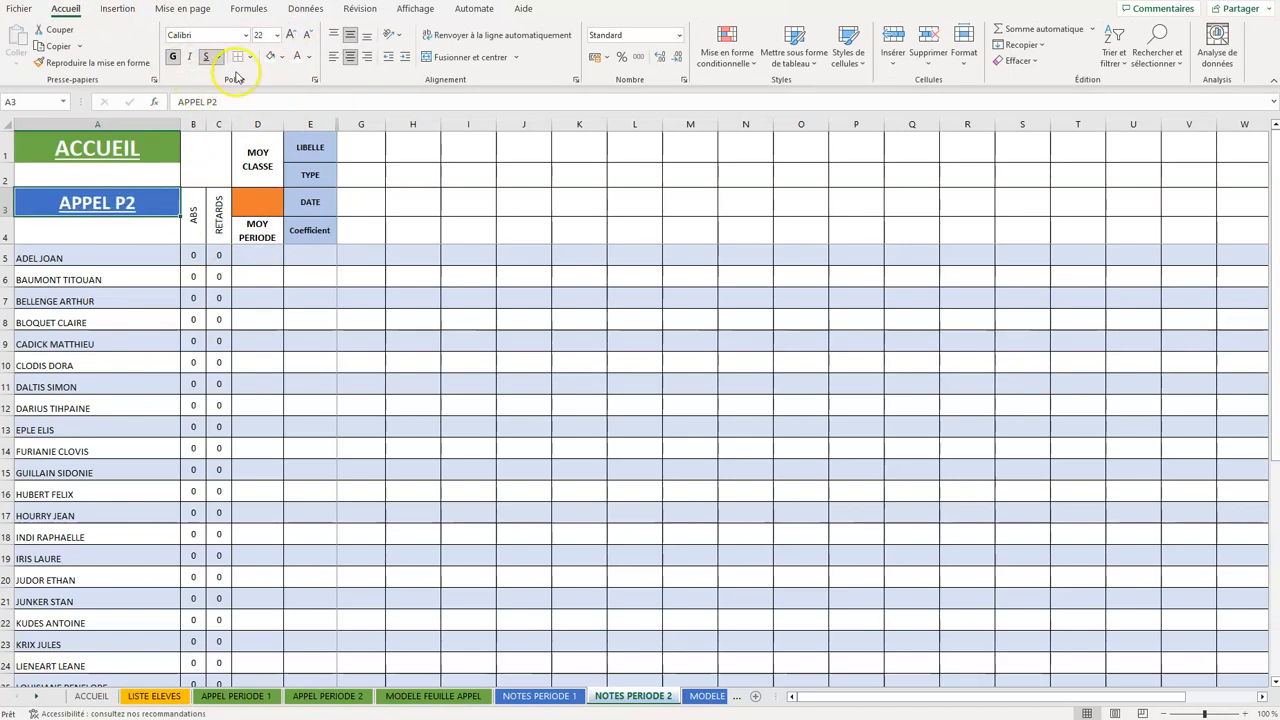
click(291, 35)
click(291, 35)
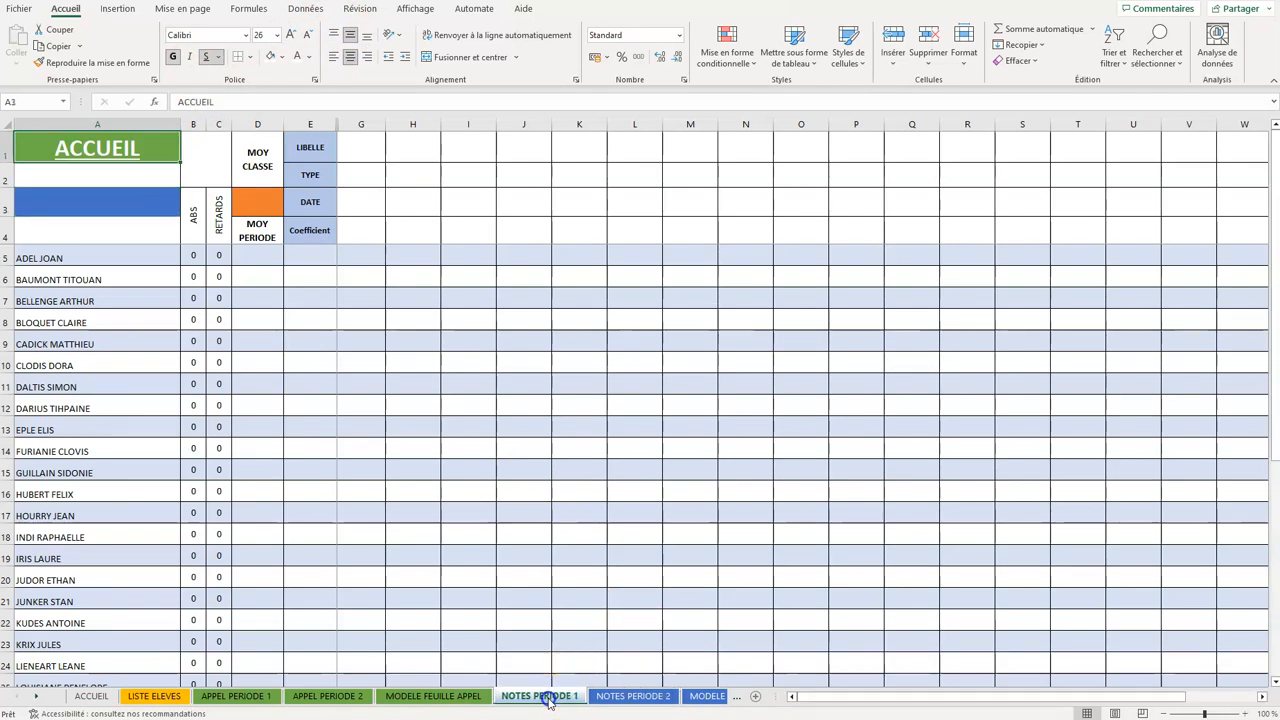
Enter APPEL P1 in cell A3 of the NOTES PERIODE 1 sheet.
click(126, 201)
text(AC)
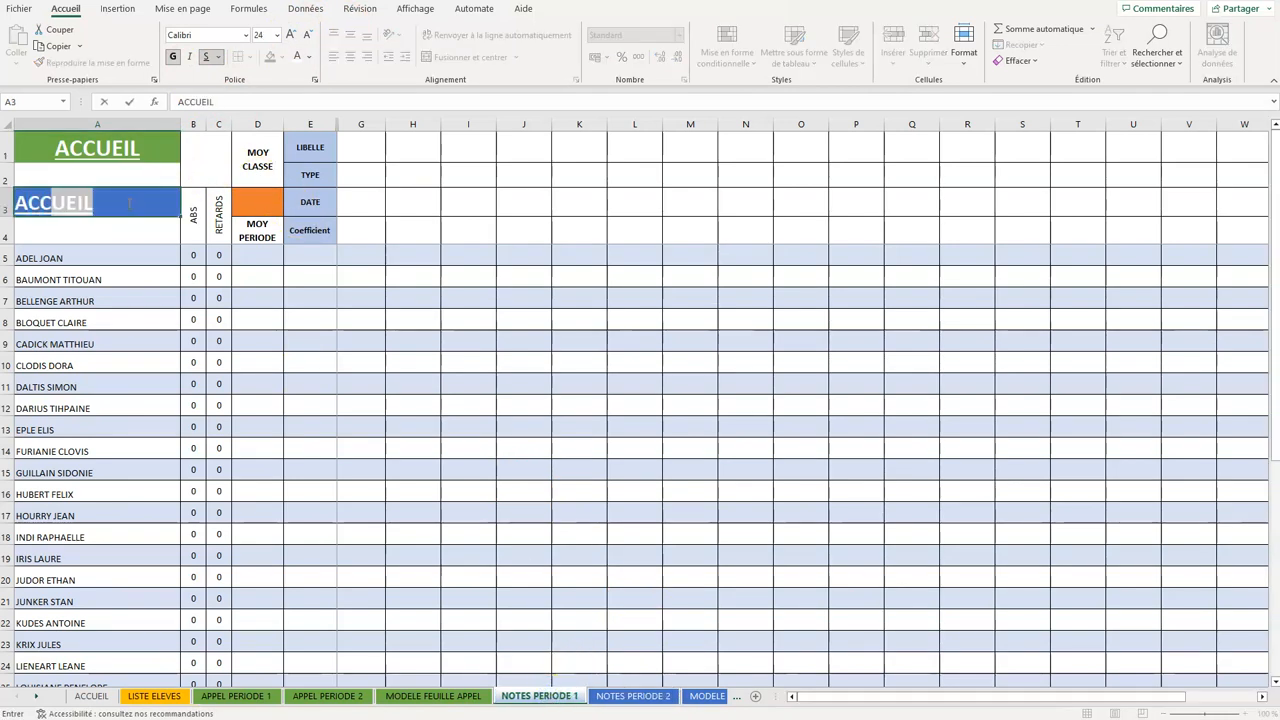
text(C)
key(BackSpace)
text(PPEL)
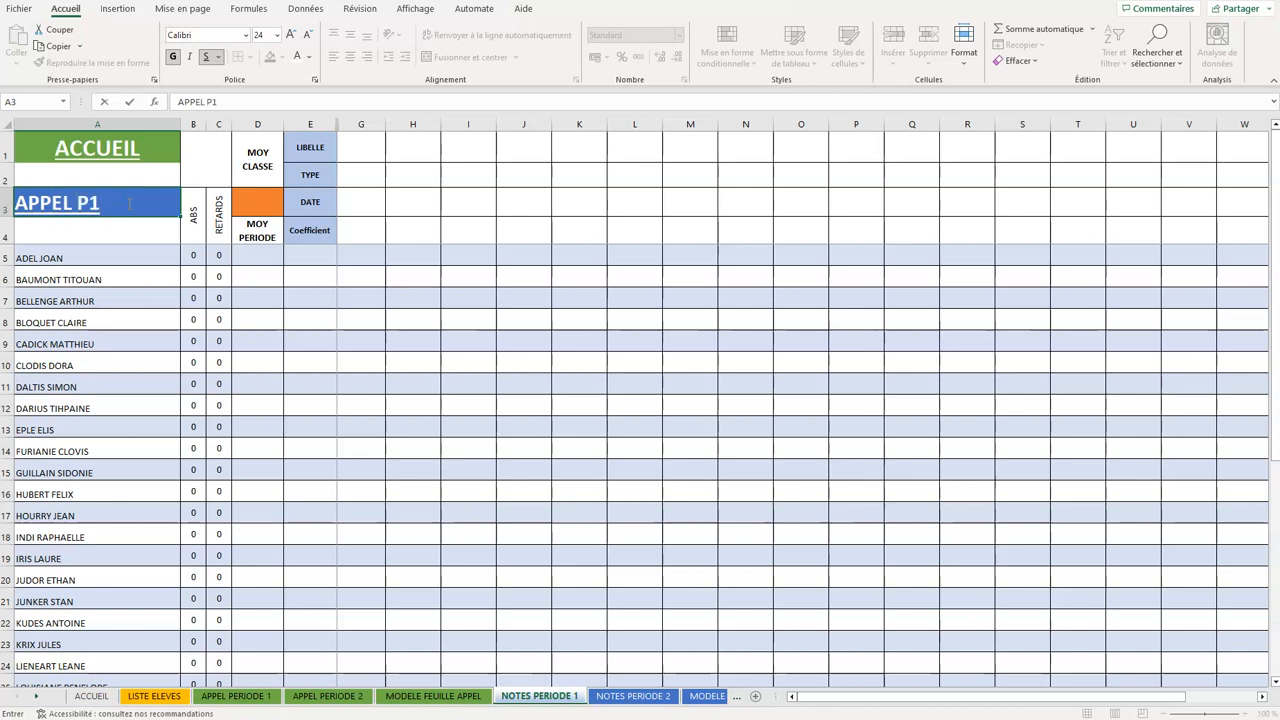
text( P1)
key(ctrl+Return)
Link the APPEL P1 cell to the 'APPEL PERIODE 1' sheet.
right_click(129, 204)
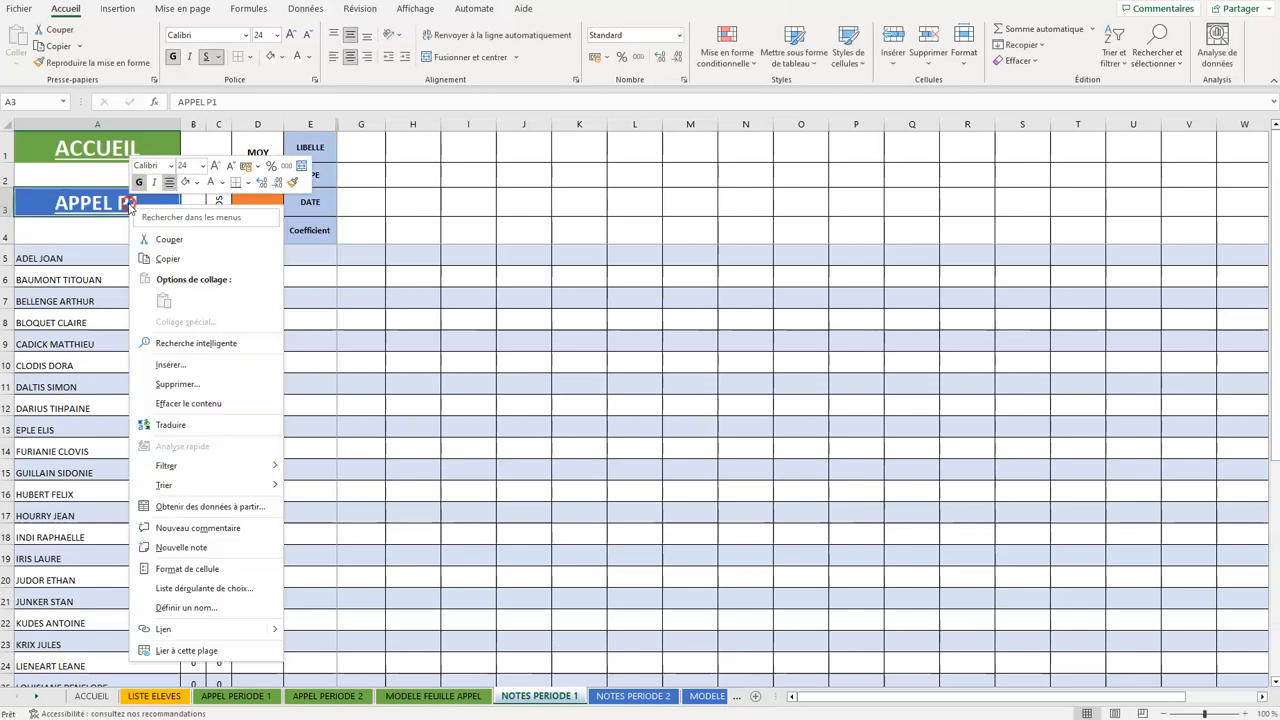
click(185, 633)
click(996, 250)
click(996, 250)
click(755, 260)
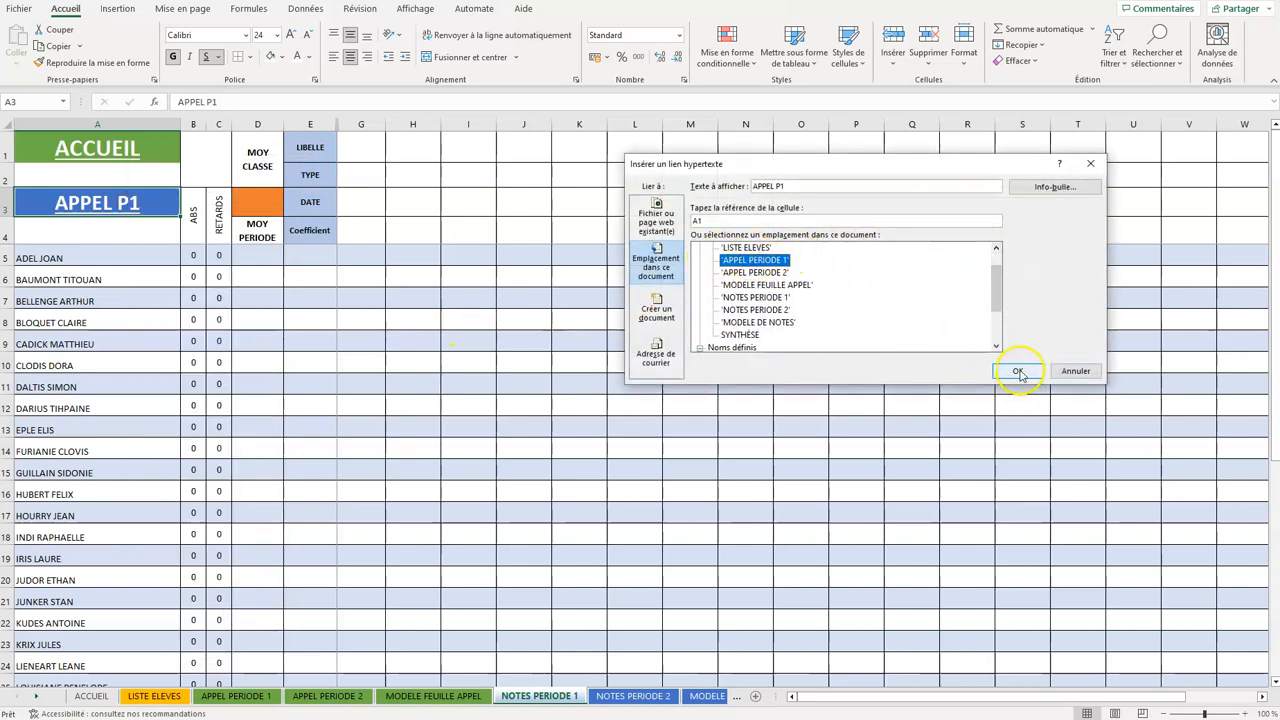
click(1017, 372)
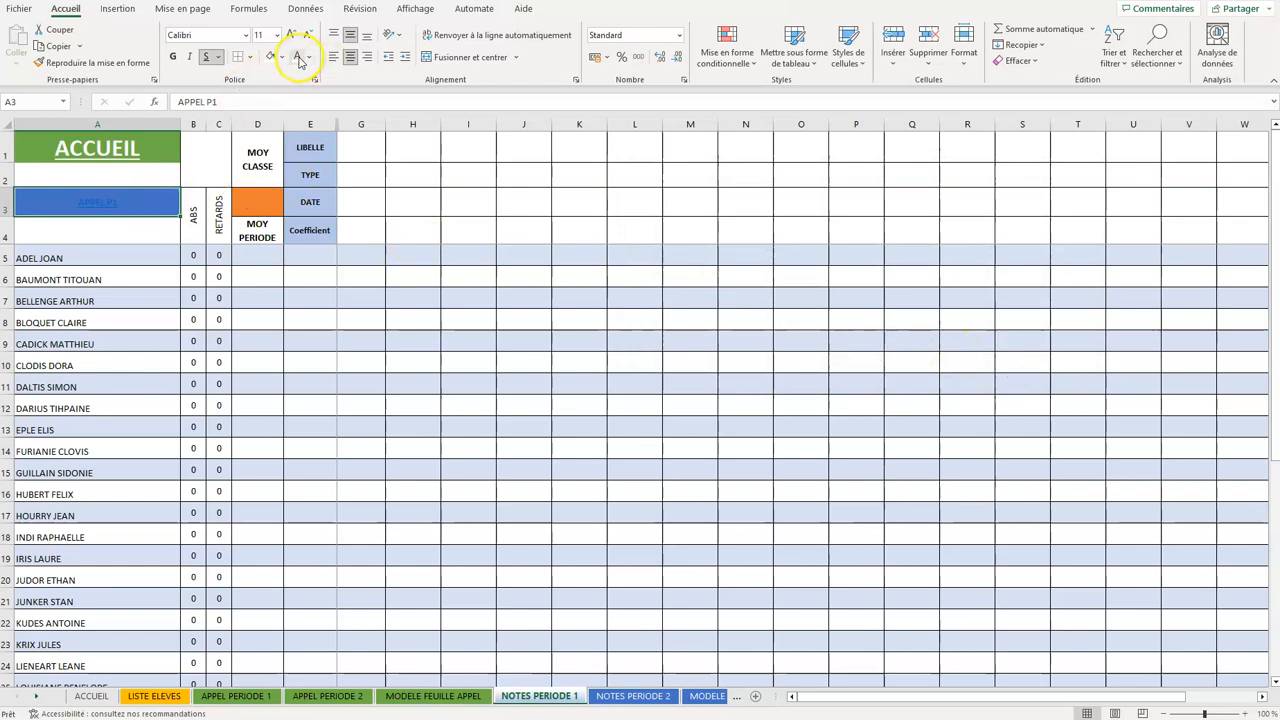
Format the APPEL P1 link as bold white text at size 24.
click(172, 56)
click(266, 34)
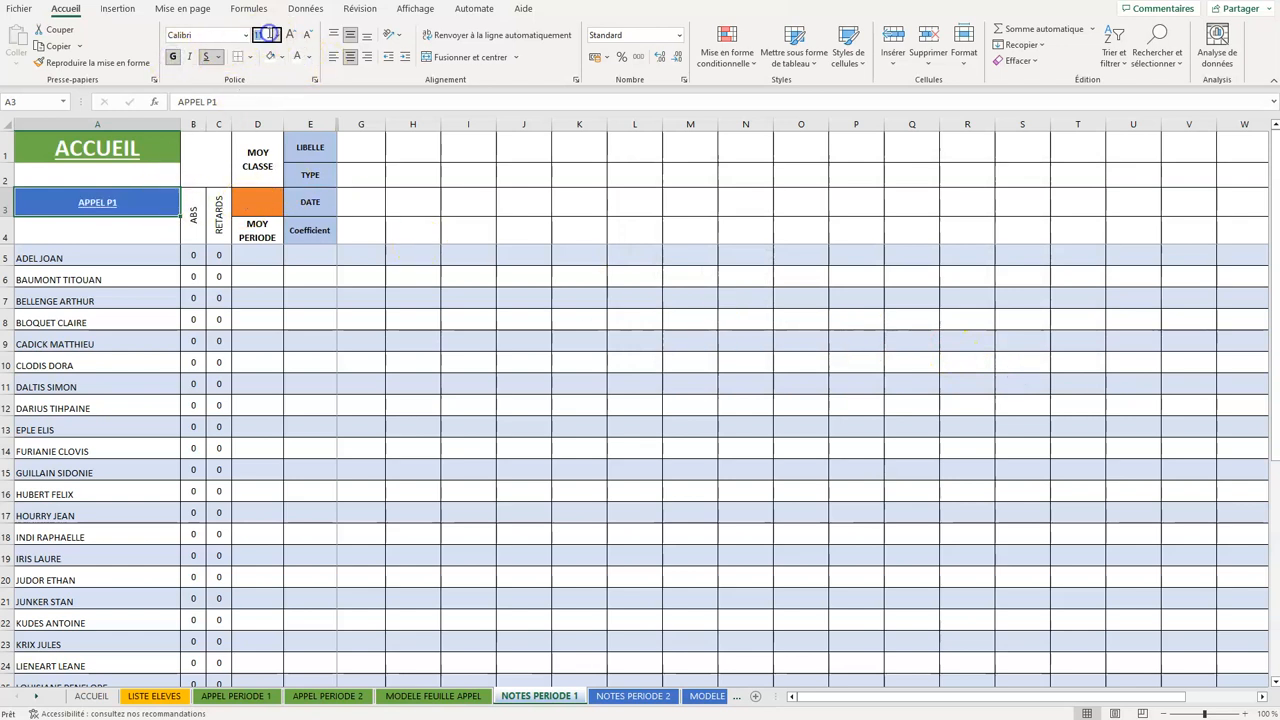
text(24)
key(Return)
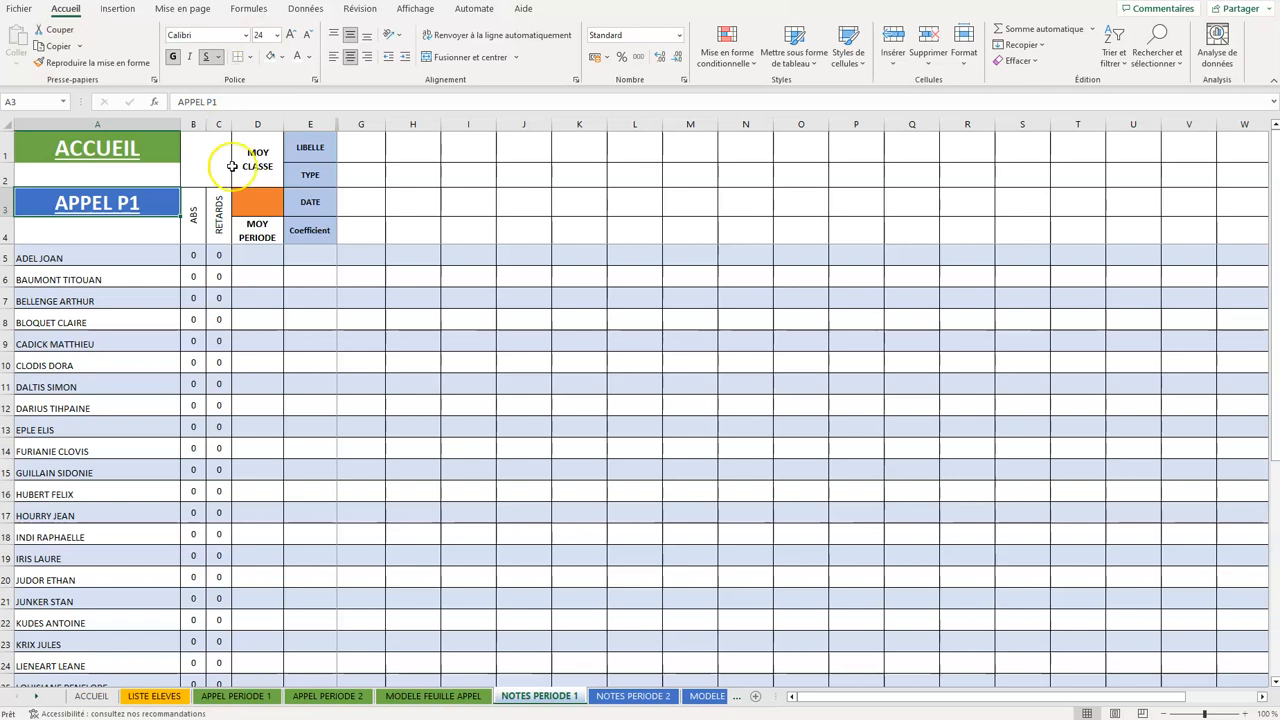
click(298, 292)
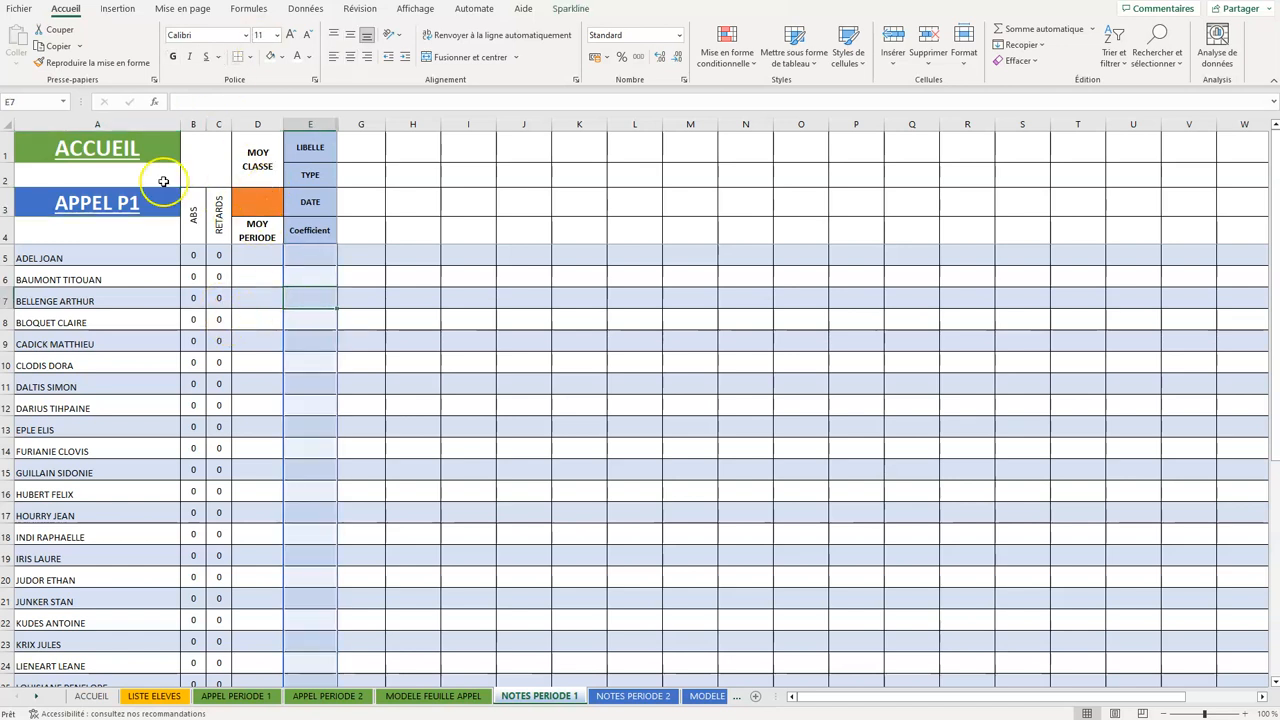
click(625, 697)
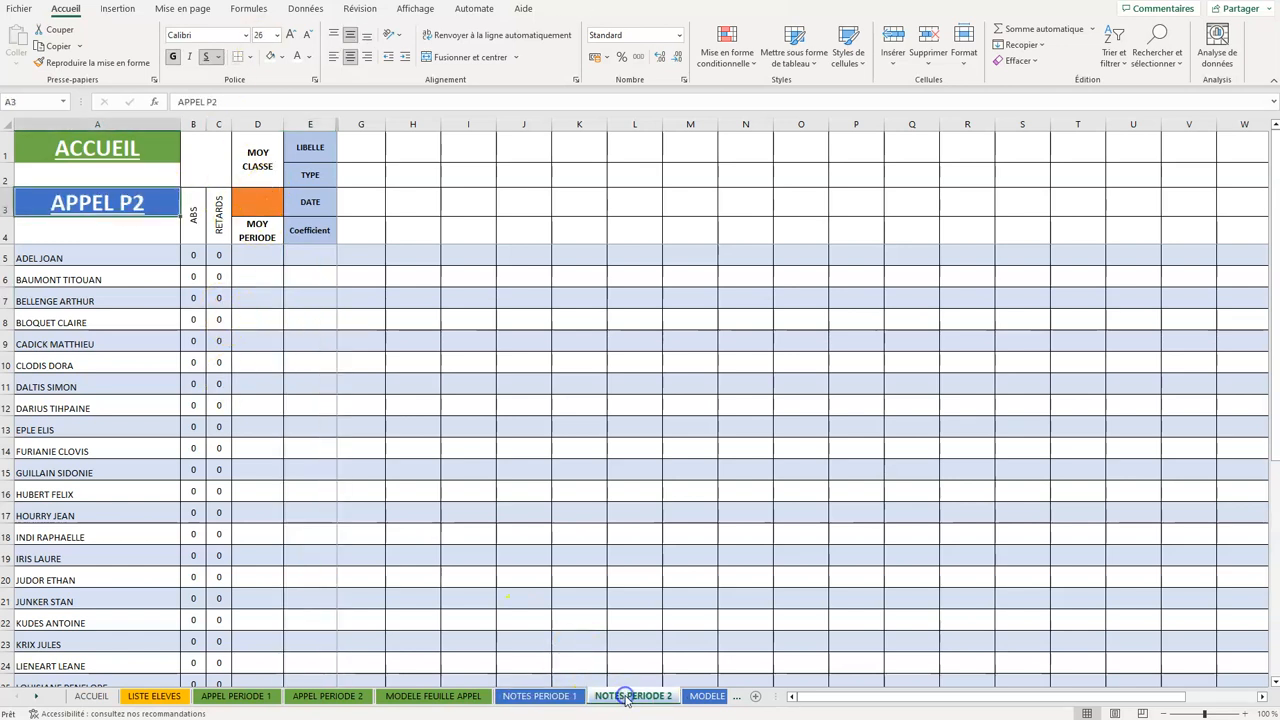
click(563, 696)
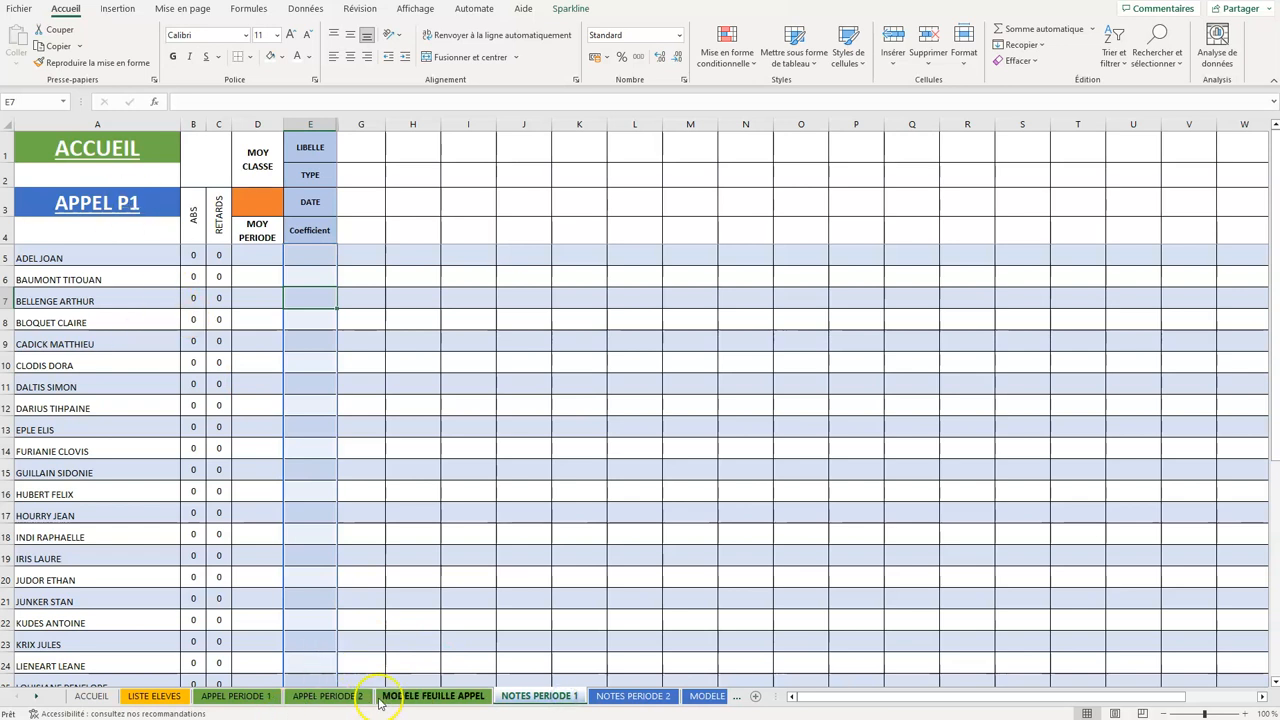
click(494, 497)
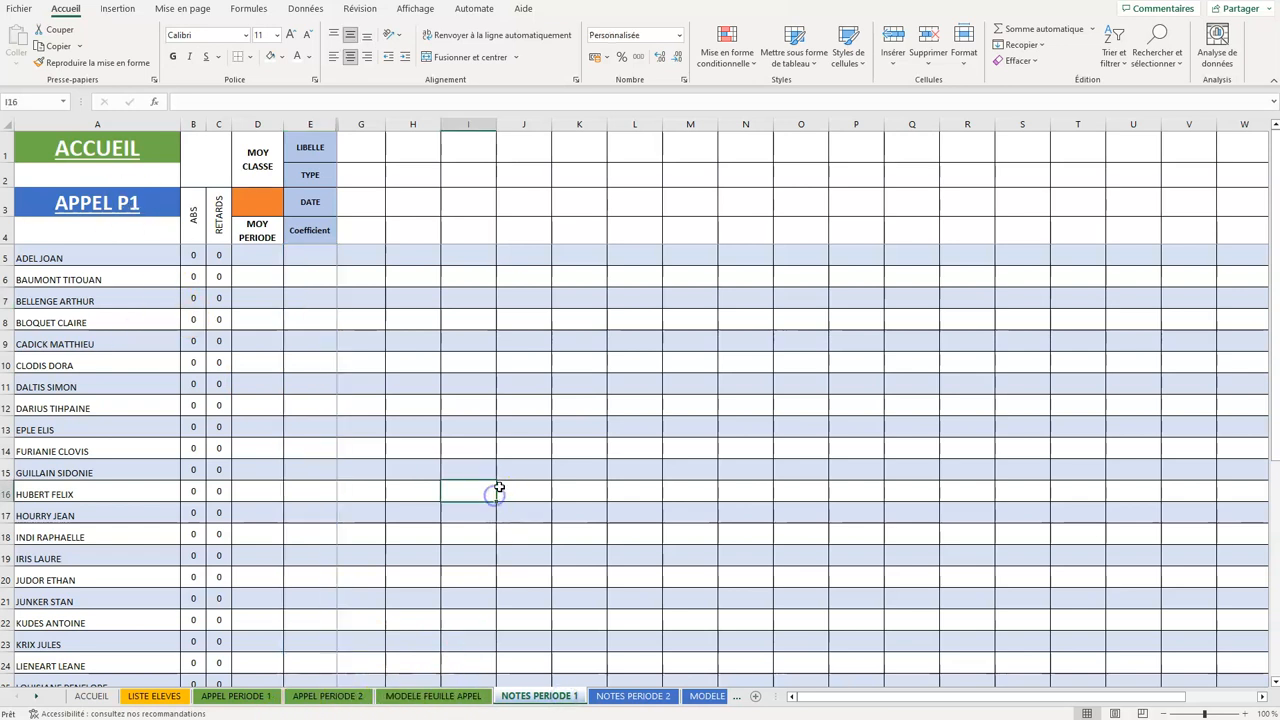
Hide the two template sheets, MODELE FEUILLE APPEL and MODELE DE NOTES.
click(405, 695)
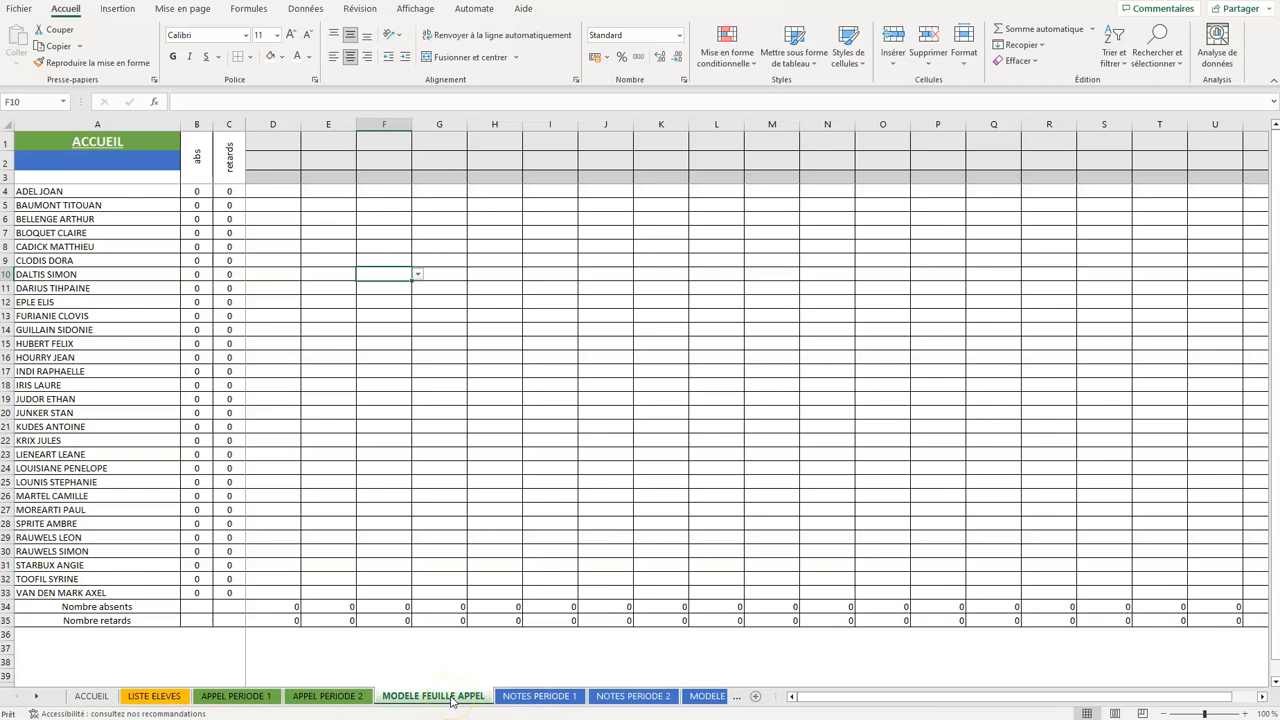
right_click(451, 702)
click(522, 626)
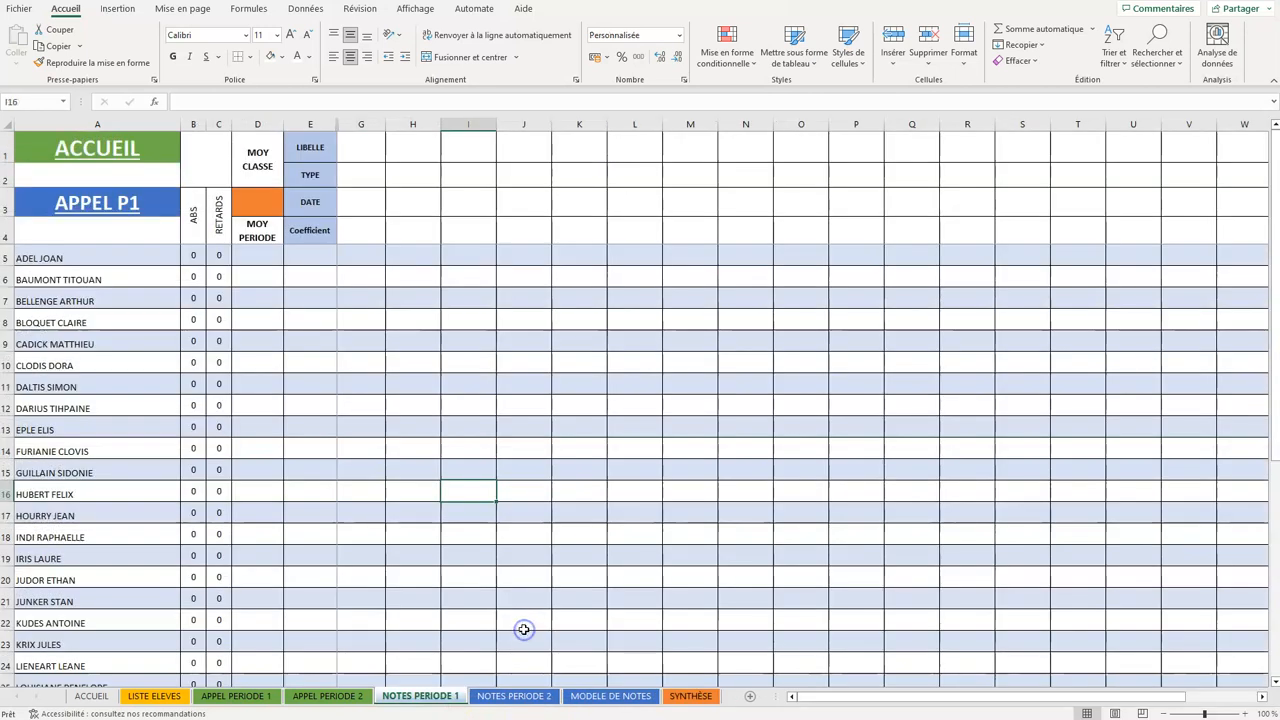
click(586, 697)
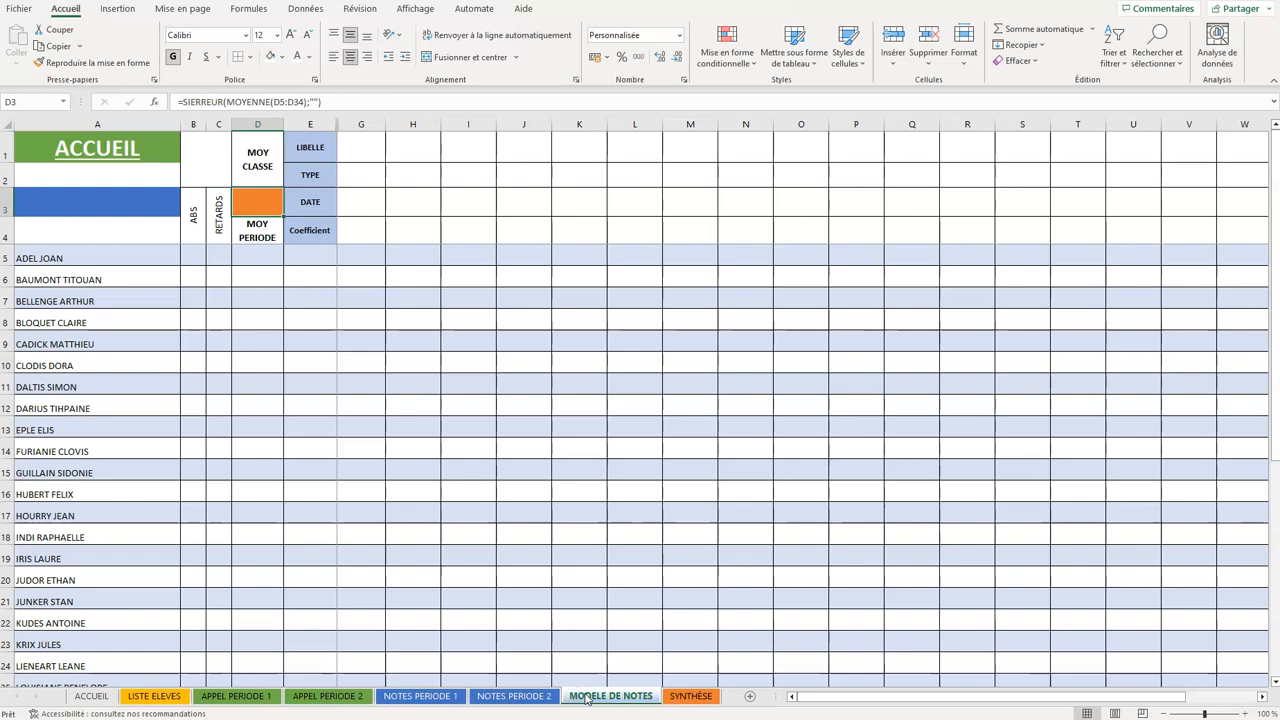
right_click(586, 699)
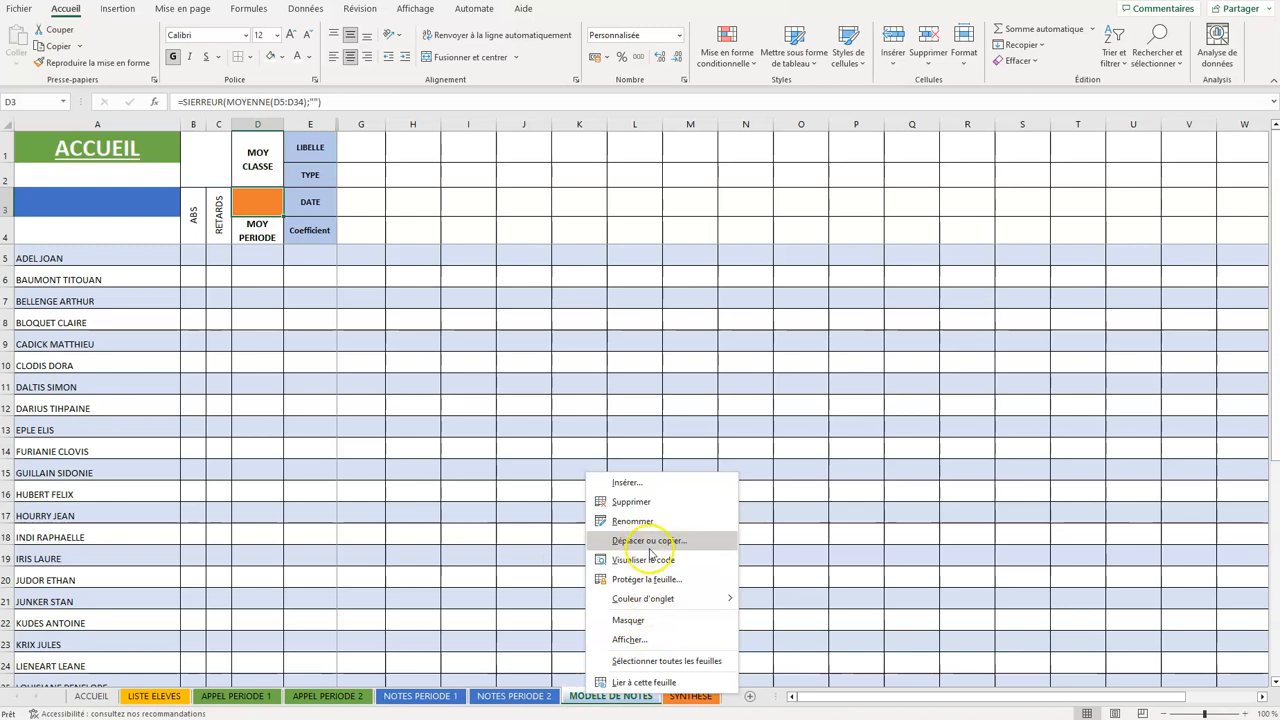
click(658, 624)
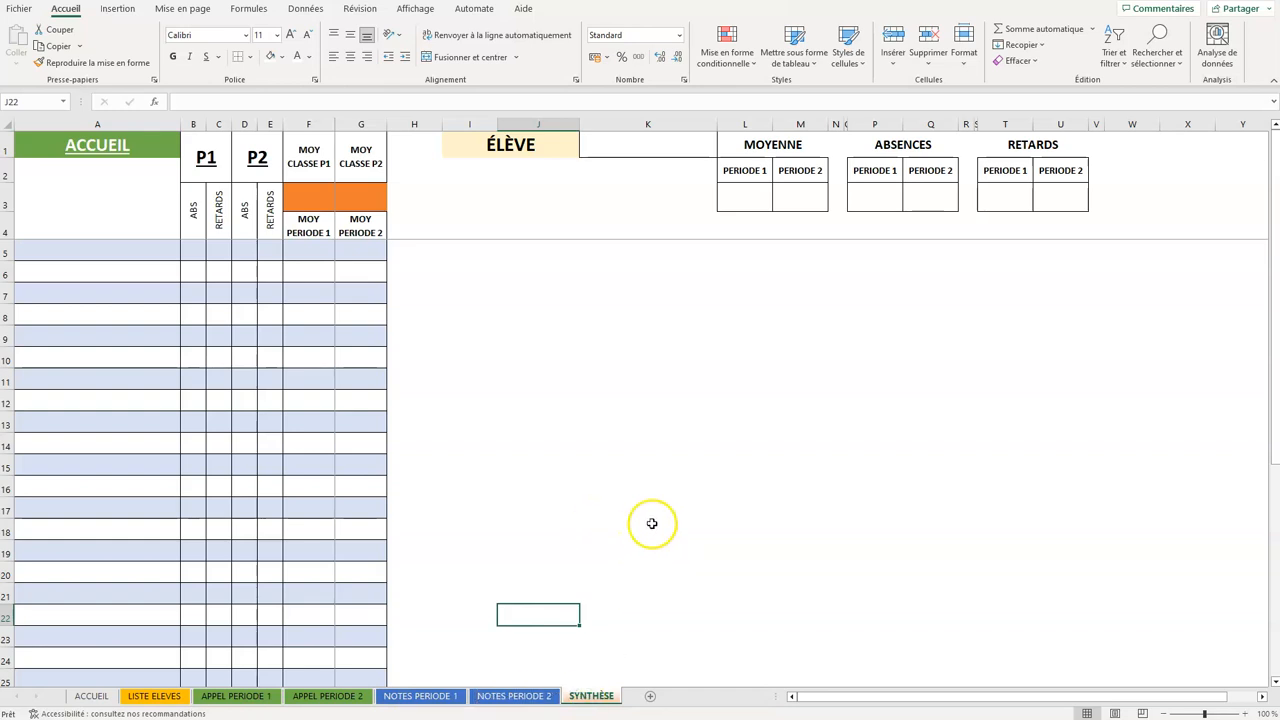
click(494, 483)
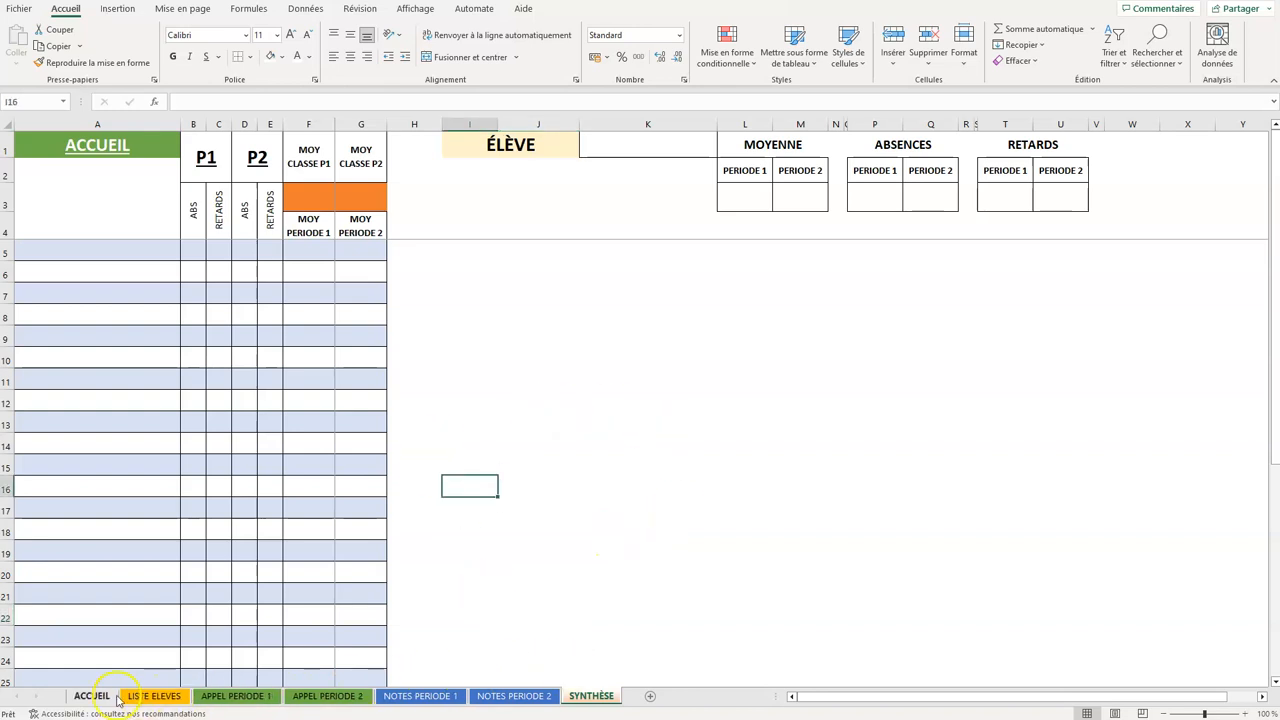